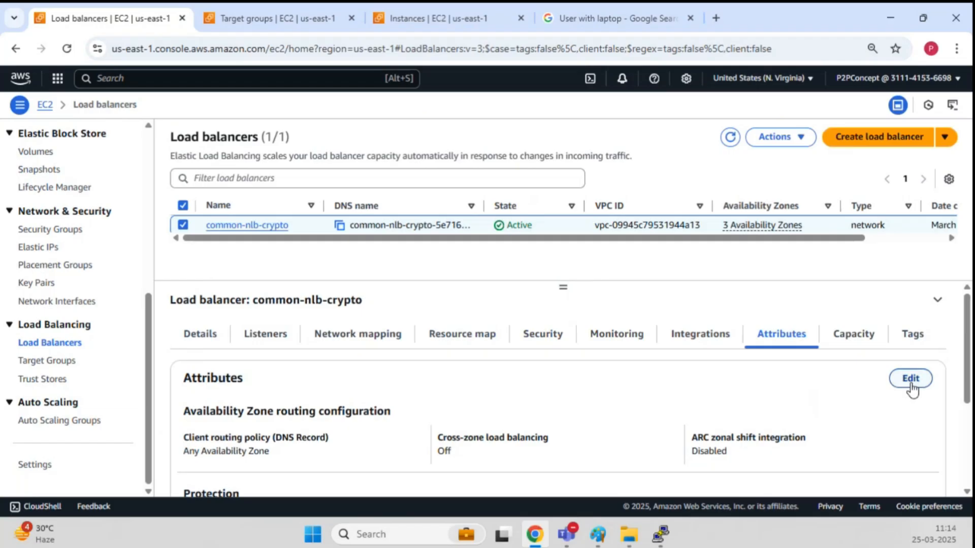
Enable cross-zone load balancing in the attributes of the common-nlb-crypto load balancer and save the changes.
click(911, 381)
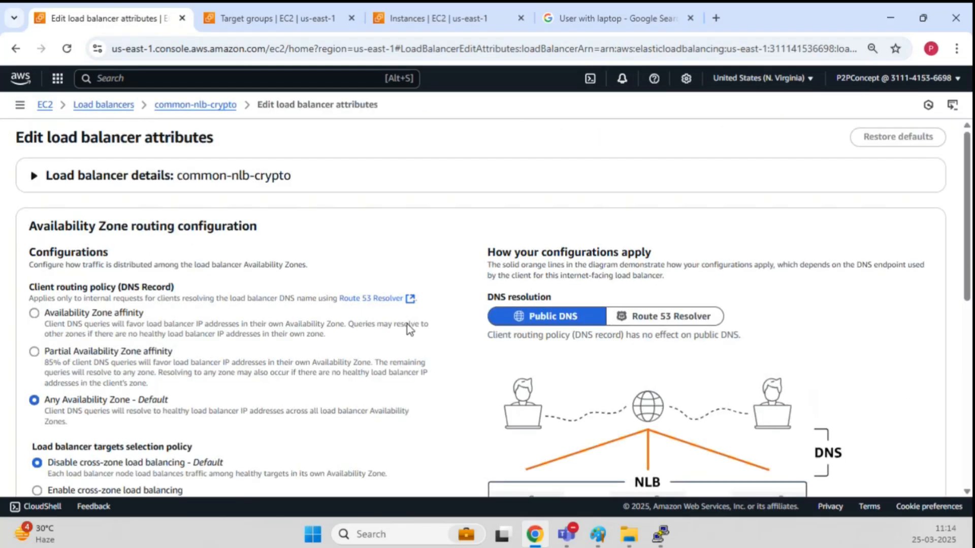
scroll(333, 280, down, 4)
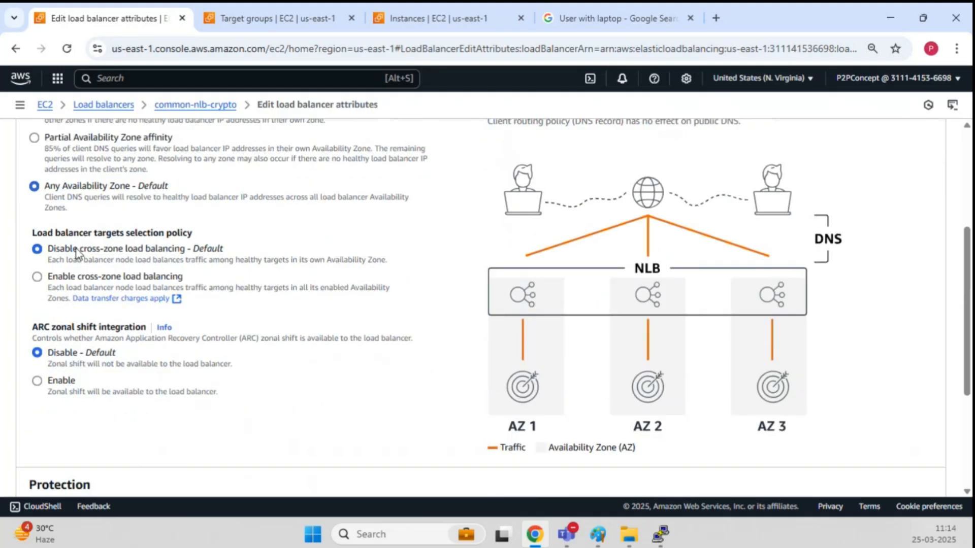
drag(47, 233, 203, 241)
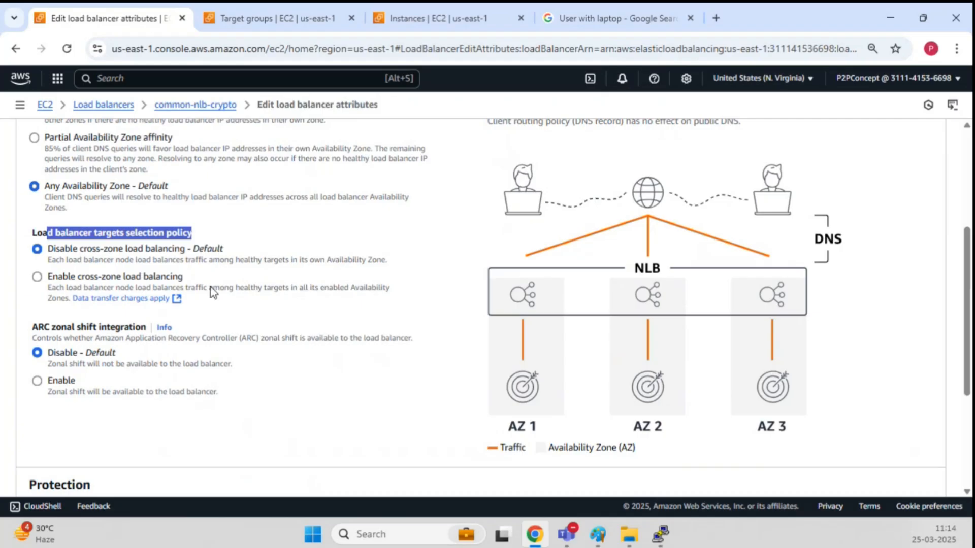
mouse_move(60, 263)
mouse_down()
mouse_move(165, 278)
mouse_move(187, 265)
mouse_move(388, 266)
mouse_up()
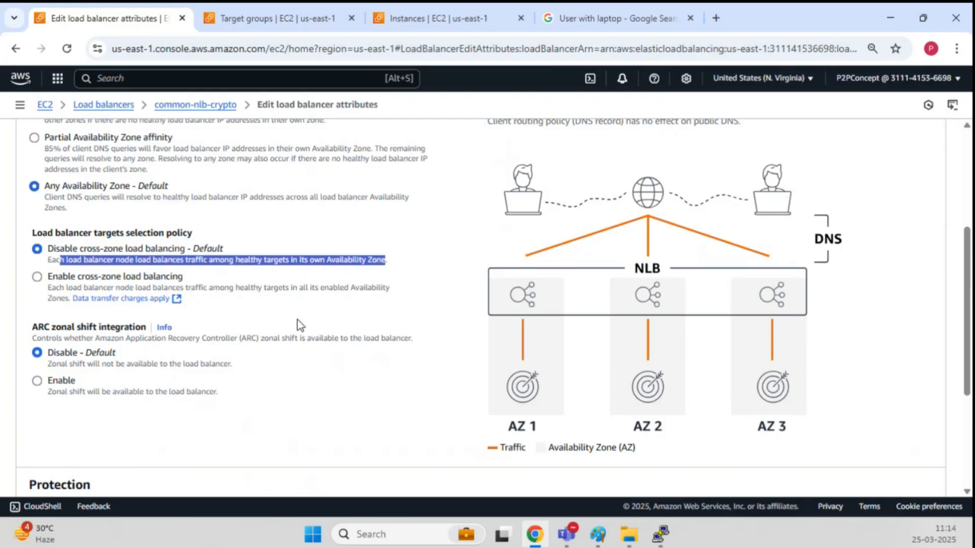
click(37, 277)
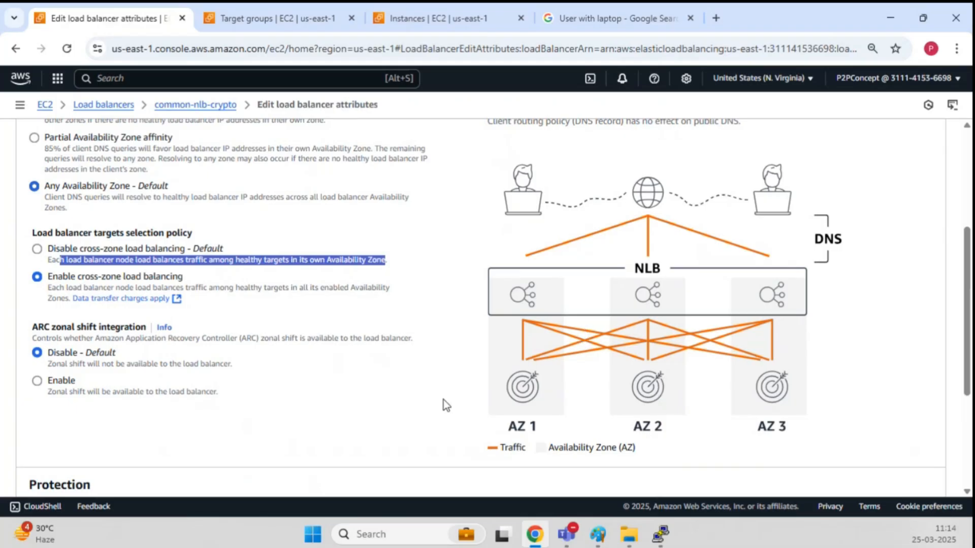
click(50, 250)
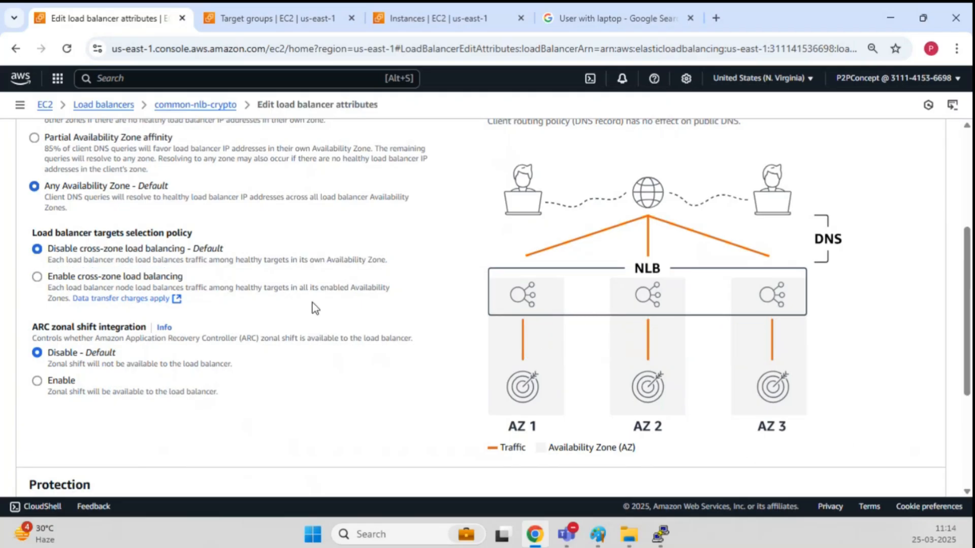
click(49, 276)
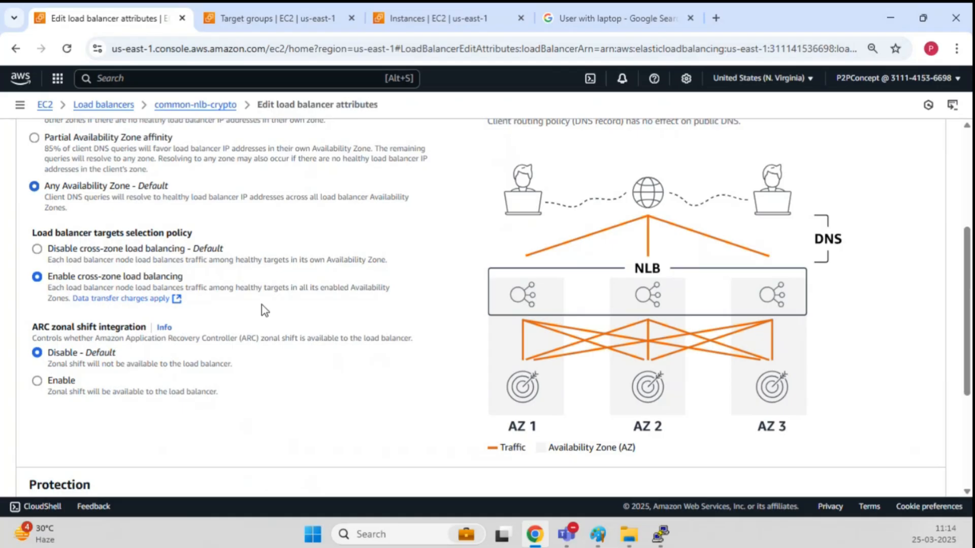
scroll(260, 305, down, 3)
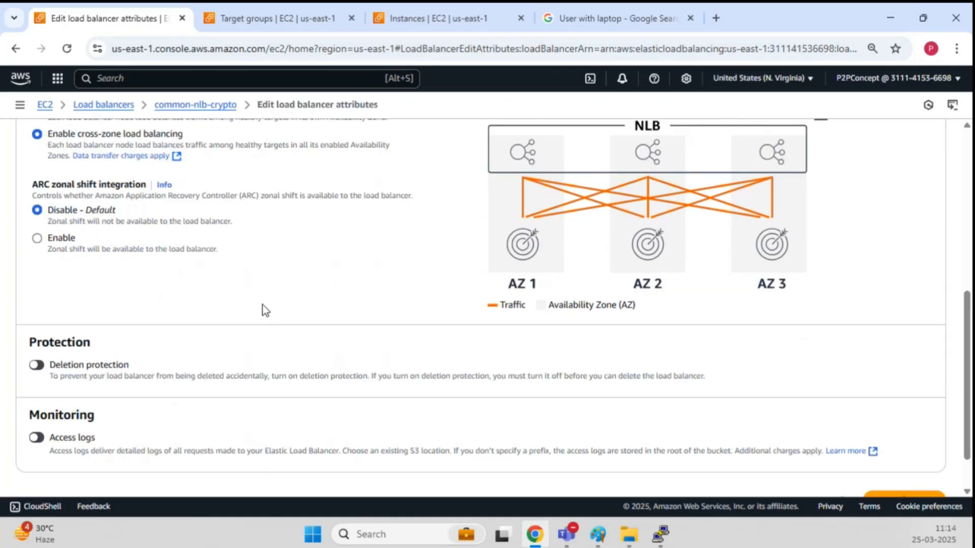
scroll(264, 310, down, 1)
click(919, 446)
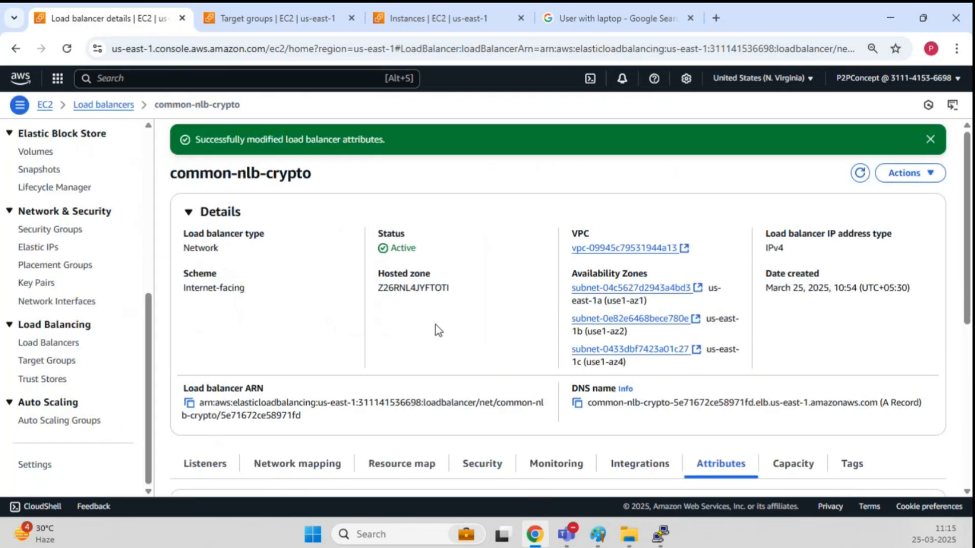
mouse_move(598, 534)
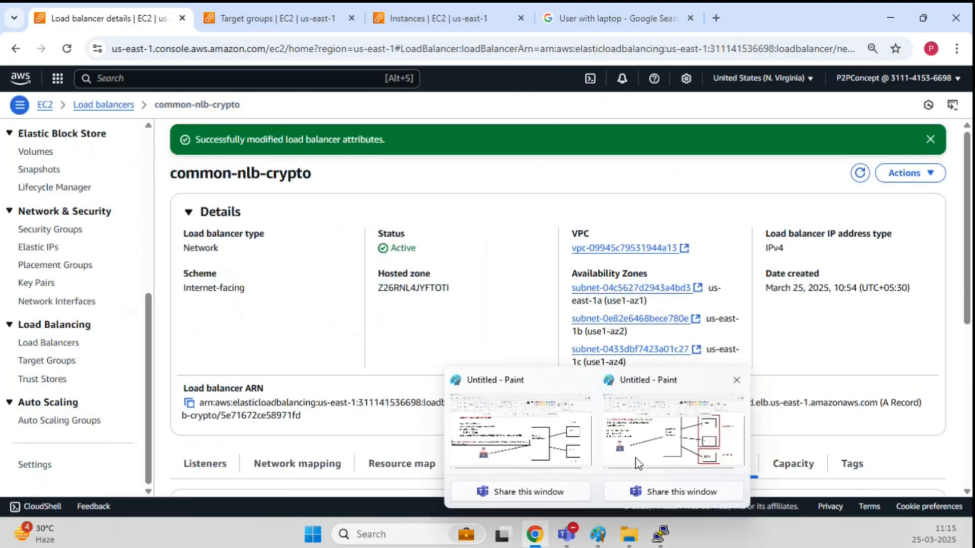
click(660, 446)
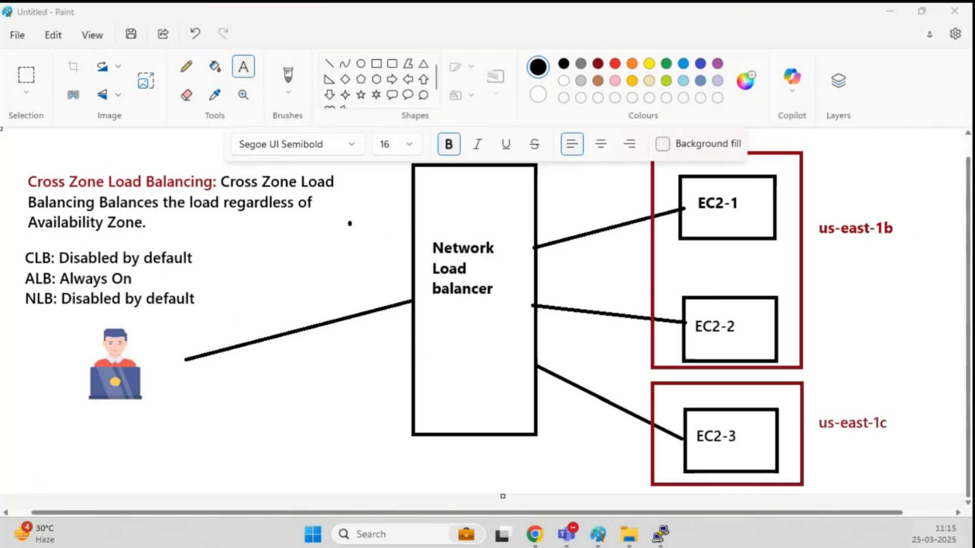
click(893, 14)
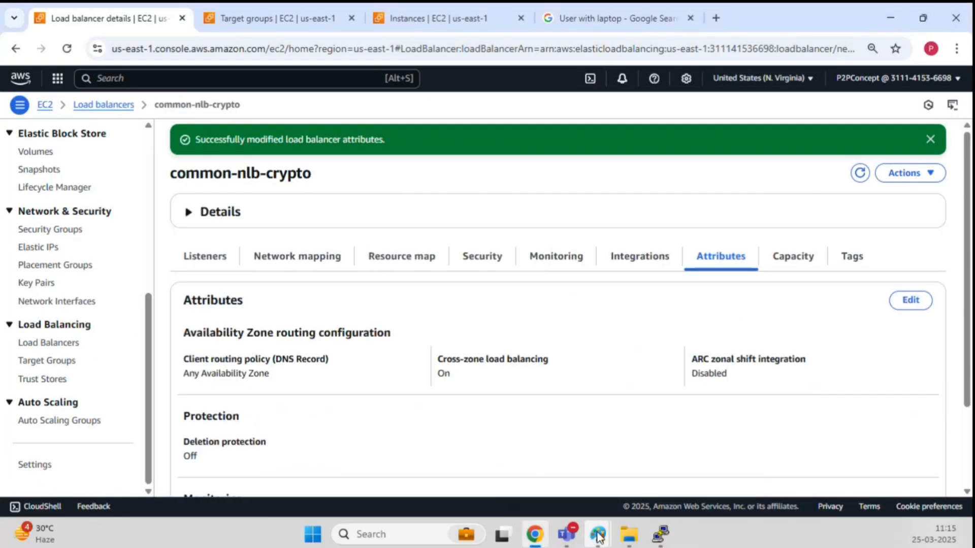
Switch to the Paint diagram and add the dark red heading "Termination Protection:" below the laptop user illustration.
mouse_move(598, 534)
click(651, 454)
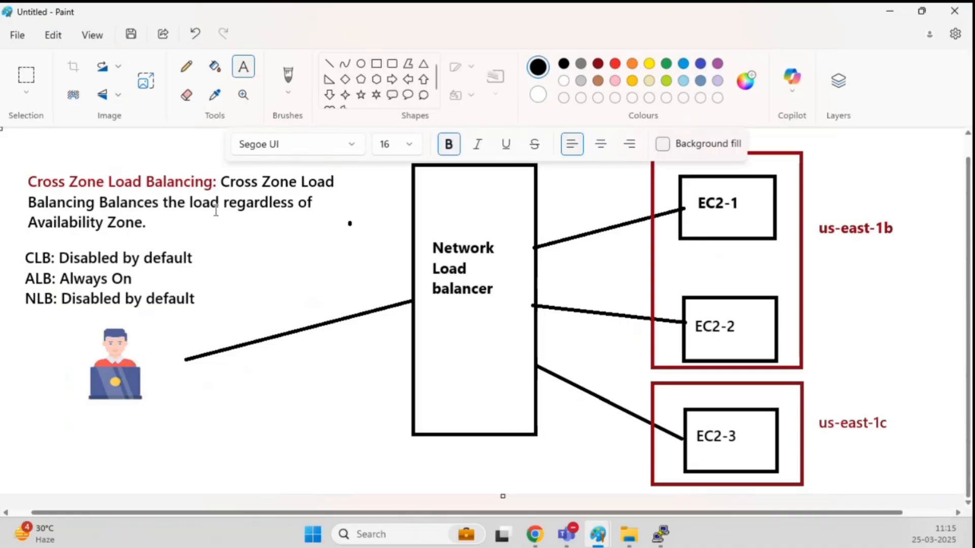
click(33, 428)
drag(111, 466, 302, 483)
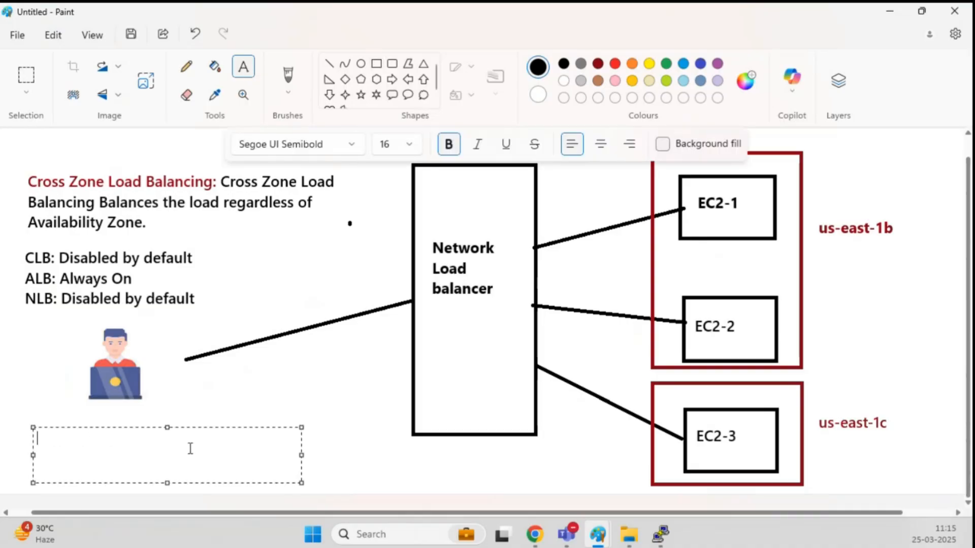
click(602, 64)
text(Protecti)
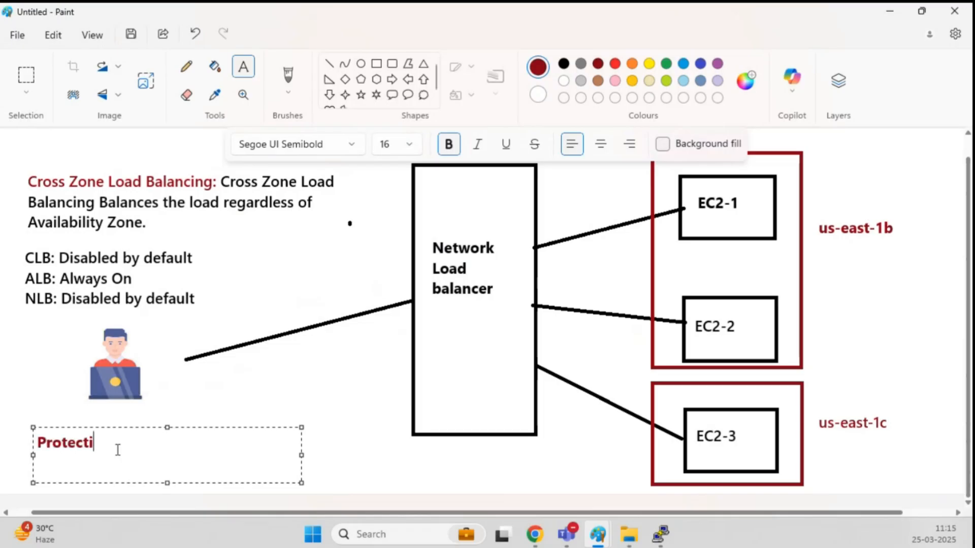
text(on:)
click(36, 442)
text(Termination)
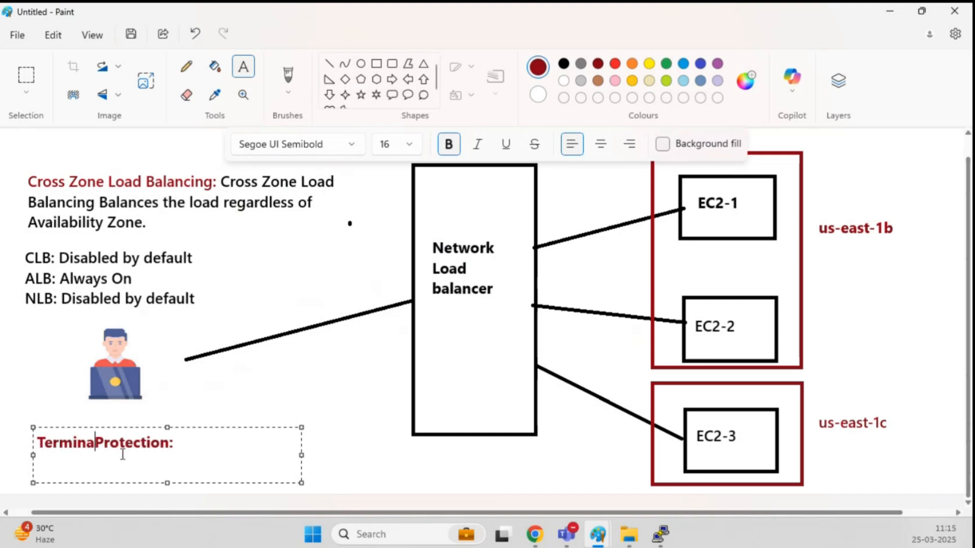
Switch back to the EC2 console in Chrome, return to the load balancers list and review the actions available for common-nlb-crypto.
mouse_move(535, 533)
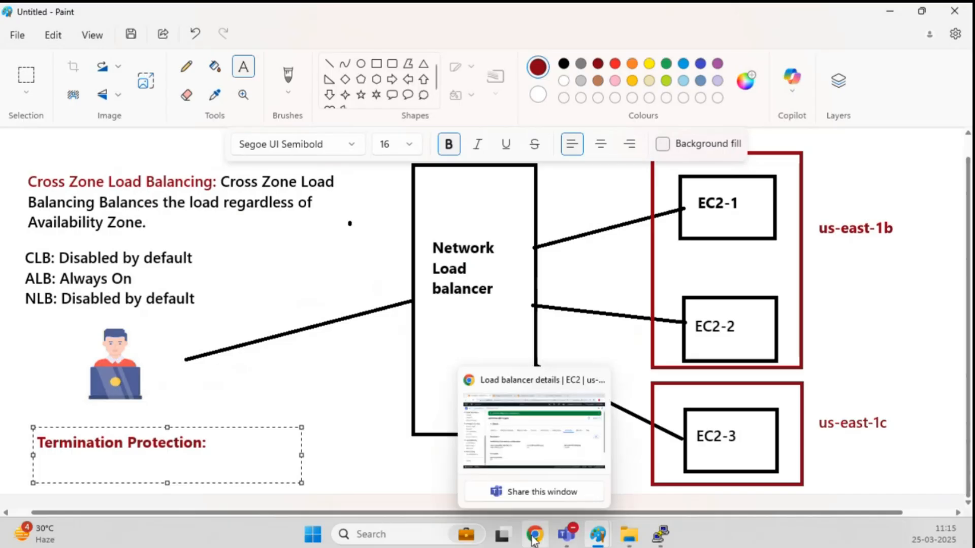
click(538, 445)
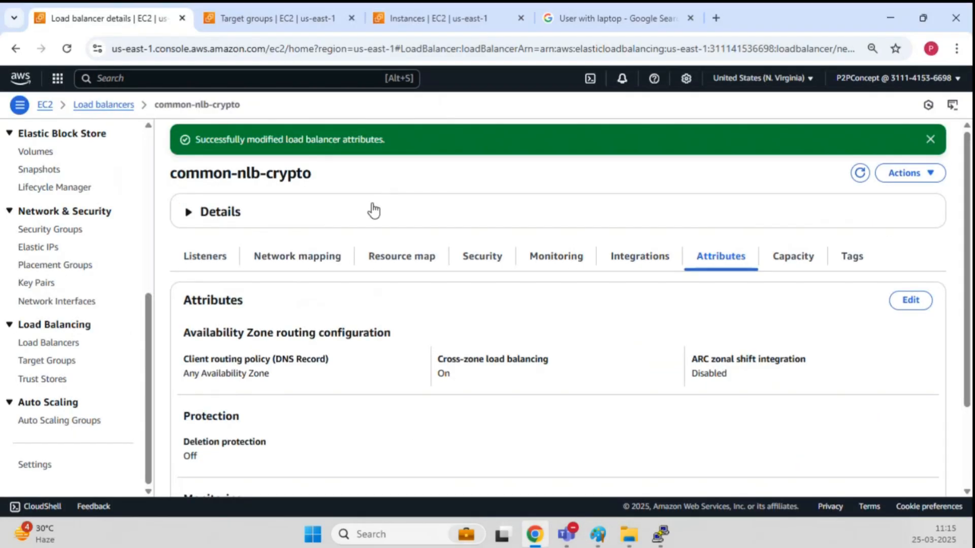
click(109, 105)
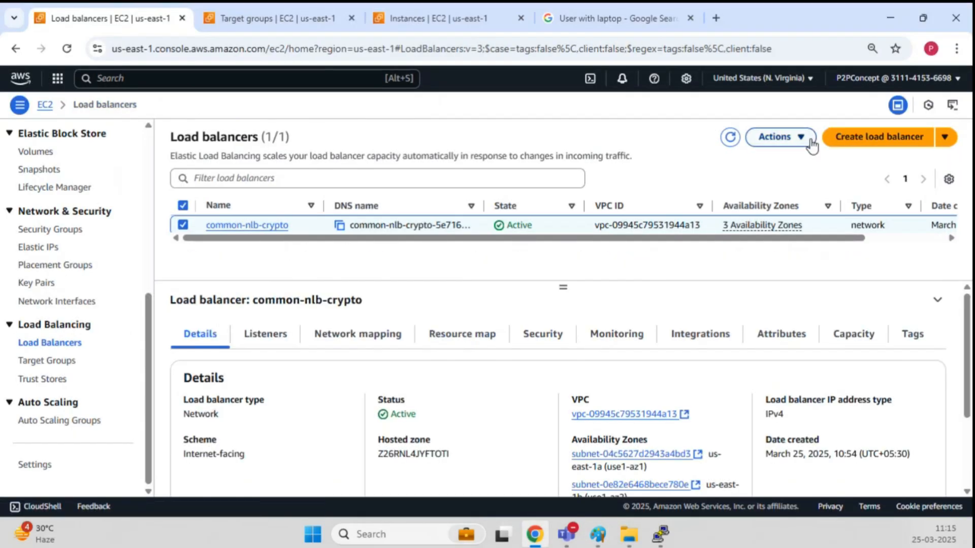
click(777, 137)
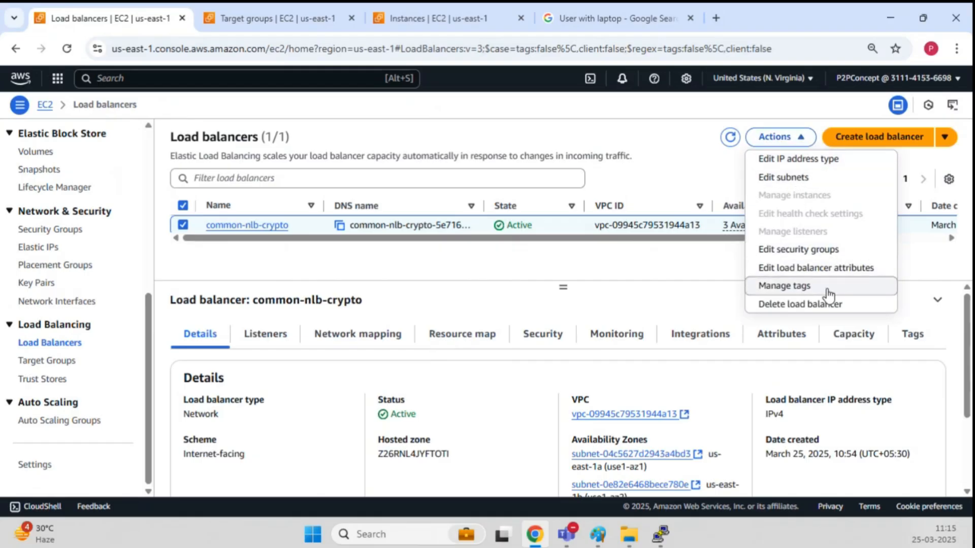
click(608, 271)
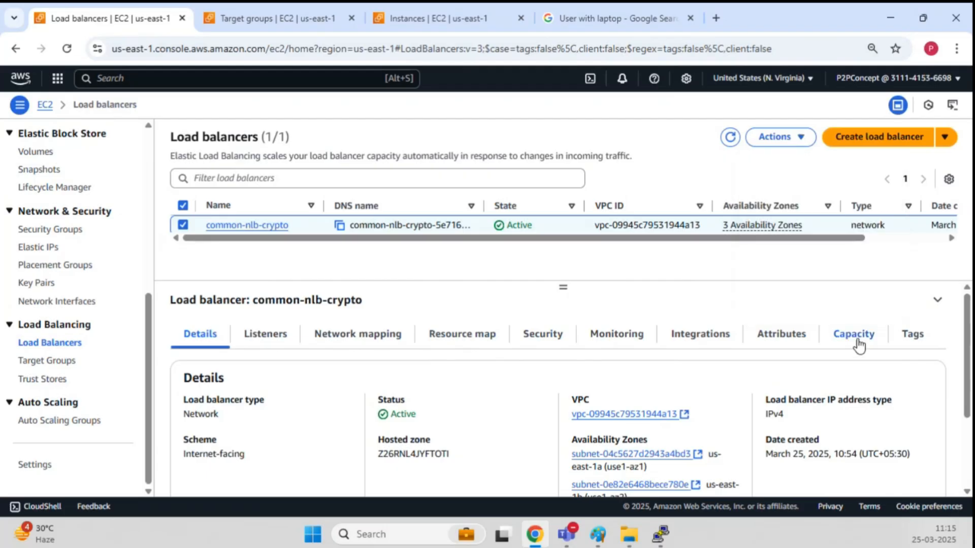
Turn on deletion protection in the attributes of the common-nlb-crypto load balancer and save the changes.
click(782, 333)
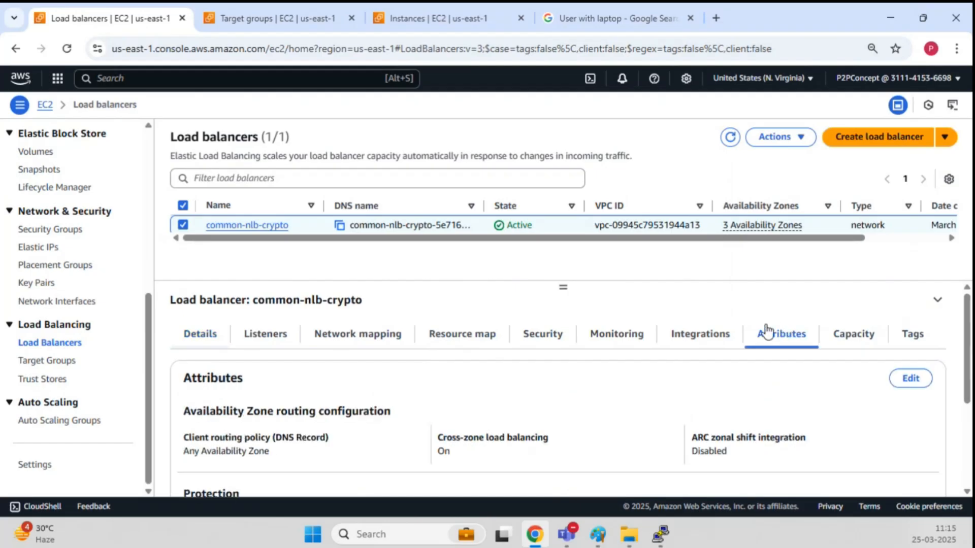
click(911, 380)
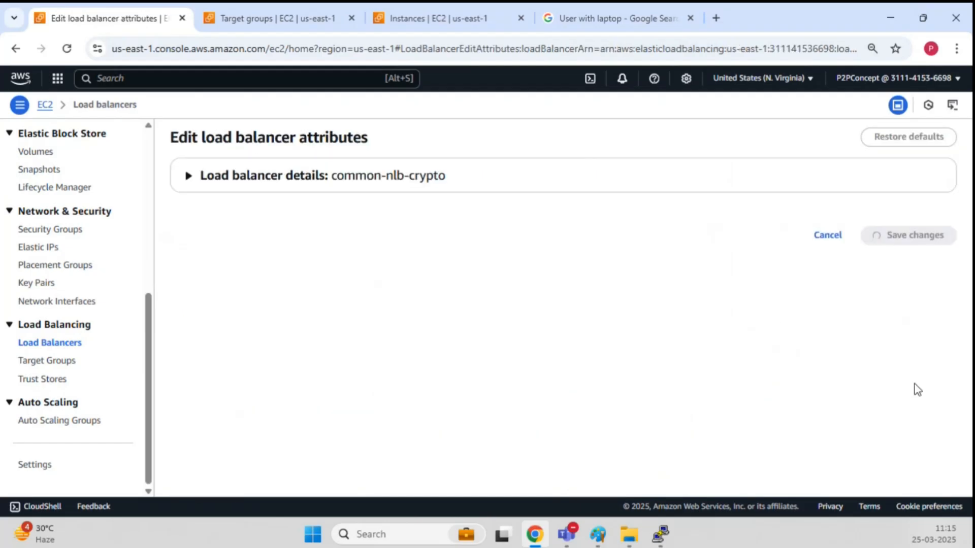
scroll(400, 280, down, 3)
scroll(399, 276, down, 3)
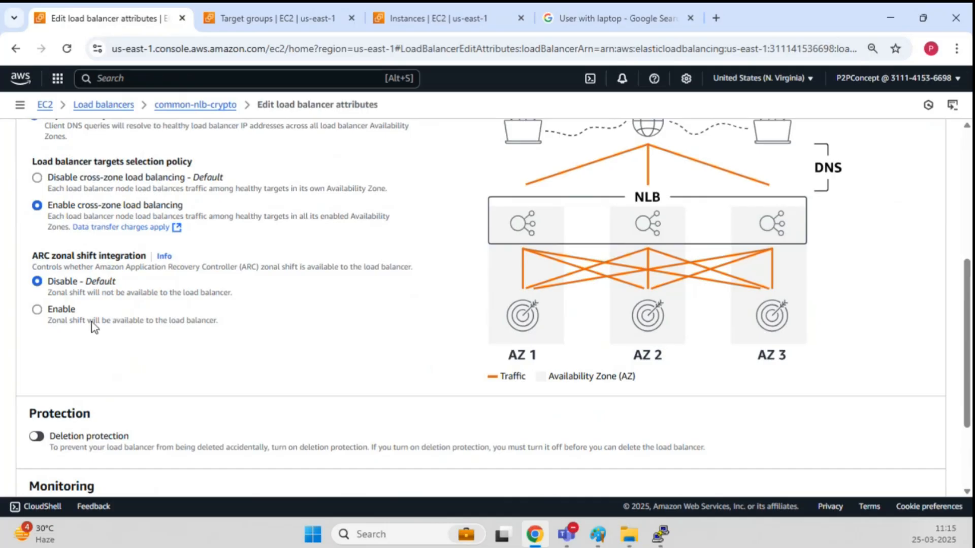
scroll(93, 327, down, 3)
click(45, 312)
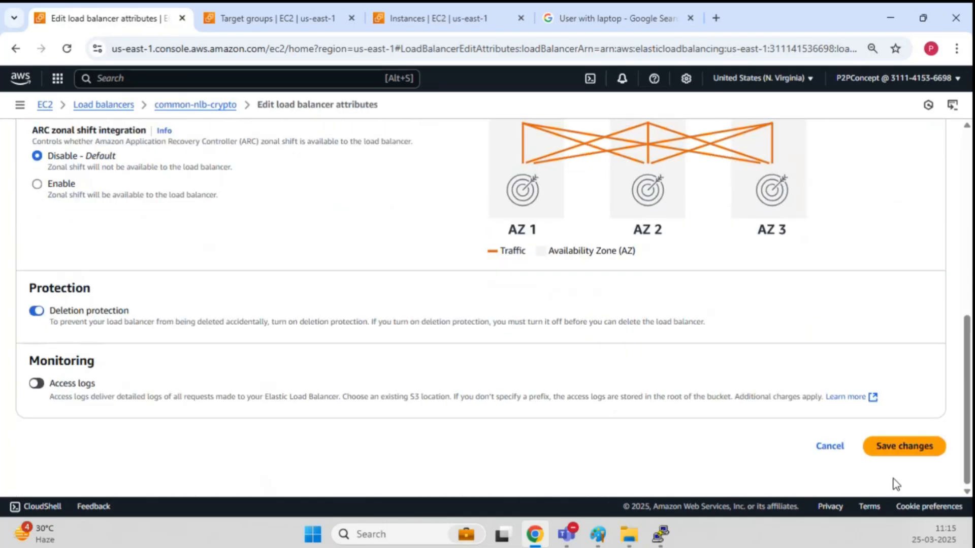
click(904, 447)
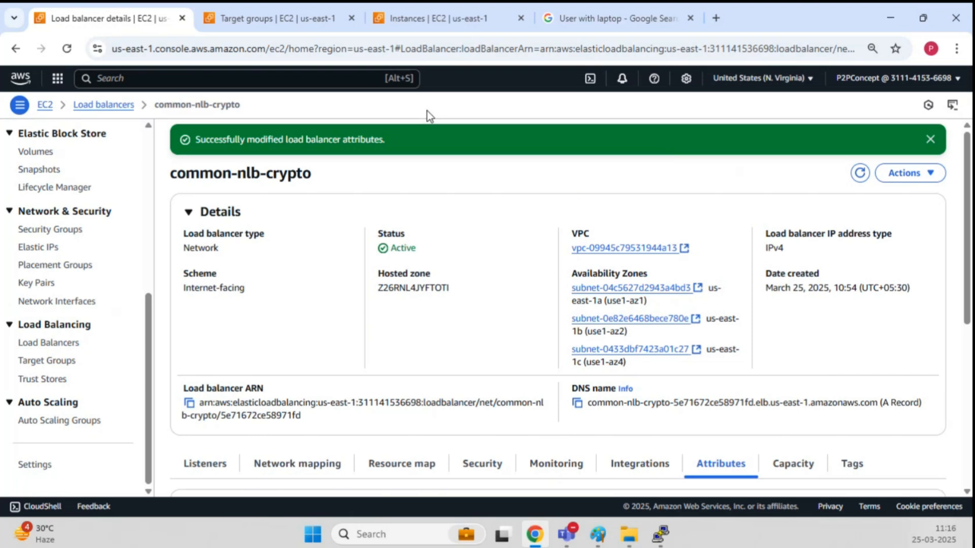
Enable termination protection for the Webserver-01 instance and save it.
click(443, 20)
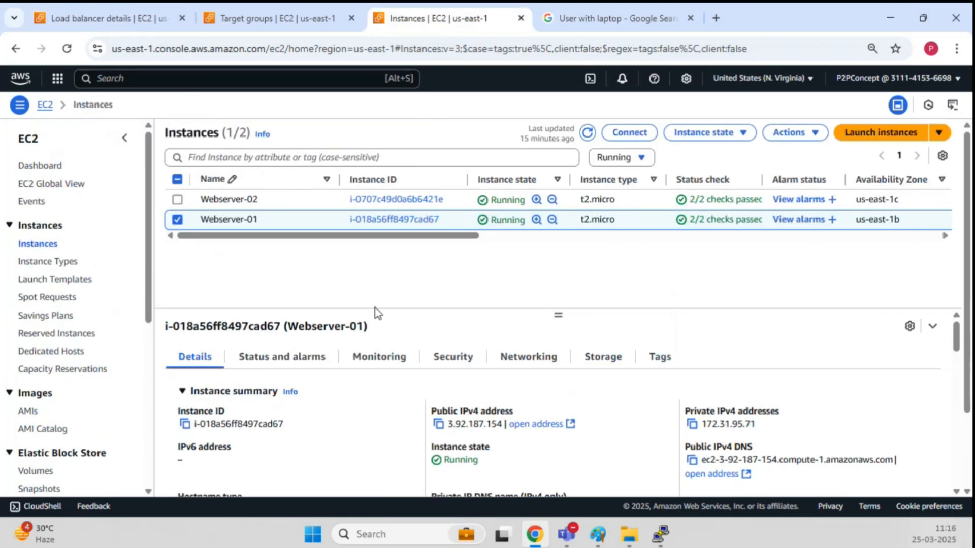
click(812, 134)
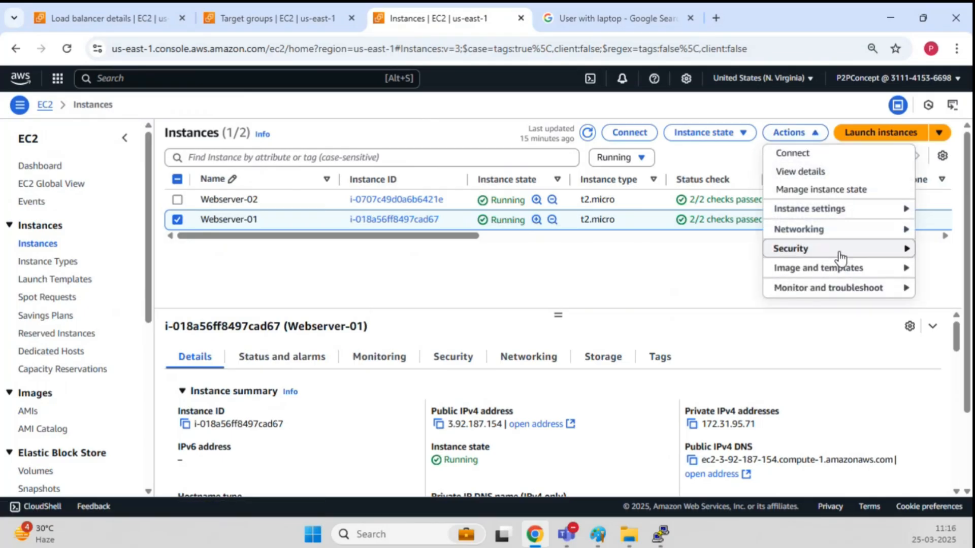
mouse_move(841, 257)
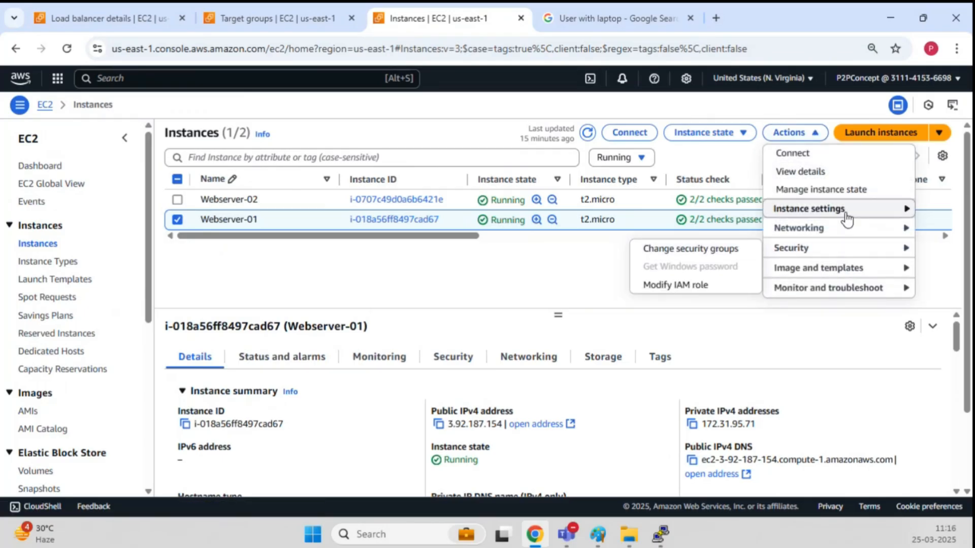
mouse_move(846, 220)
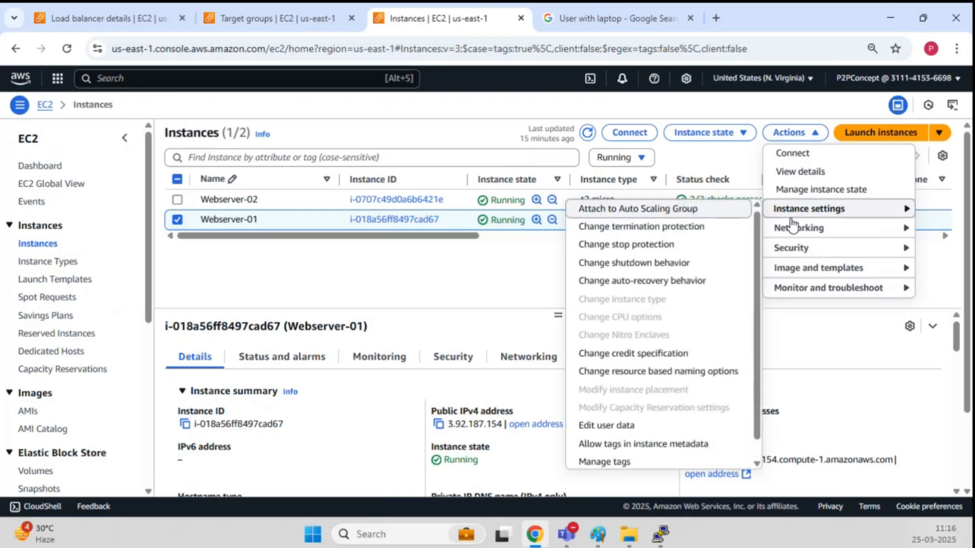
click(679, 226)
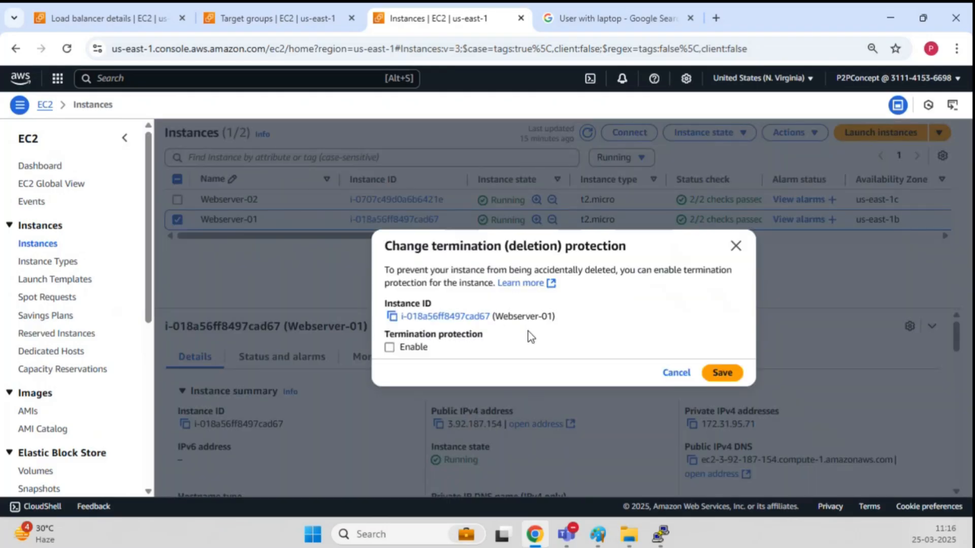
click(412, 352)
click(722, 373)
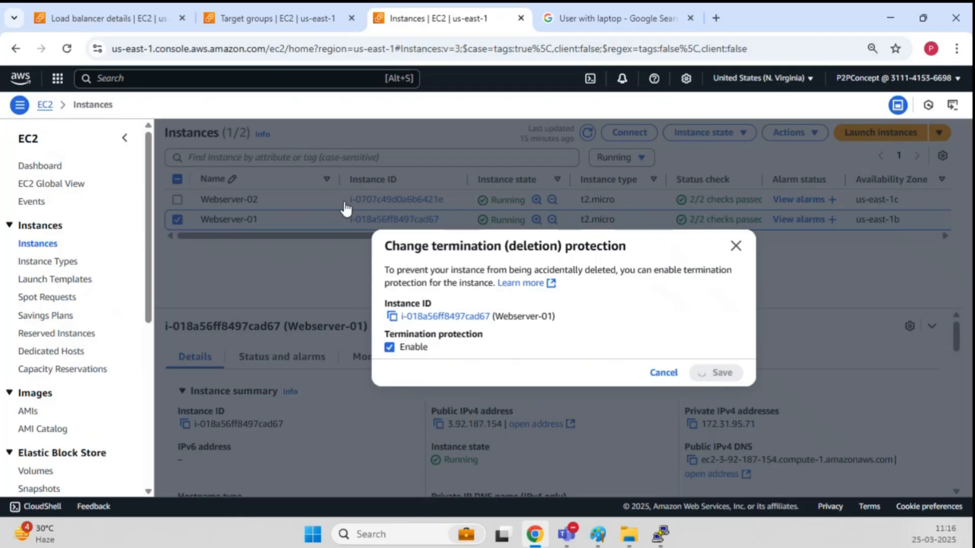
Enable termination protection for the Webserver-02 instance and save it.
click(178, 246)
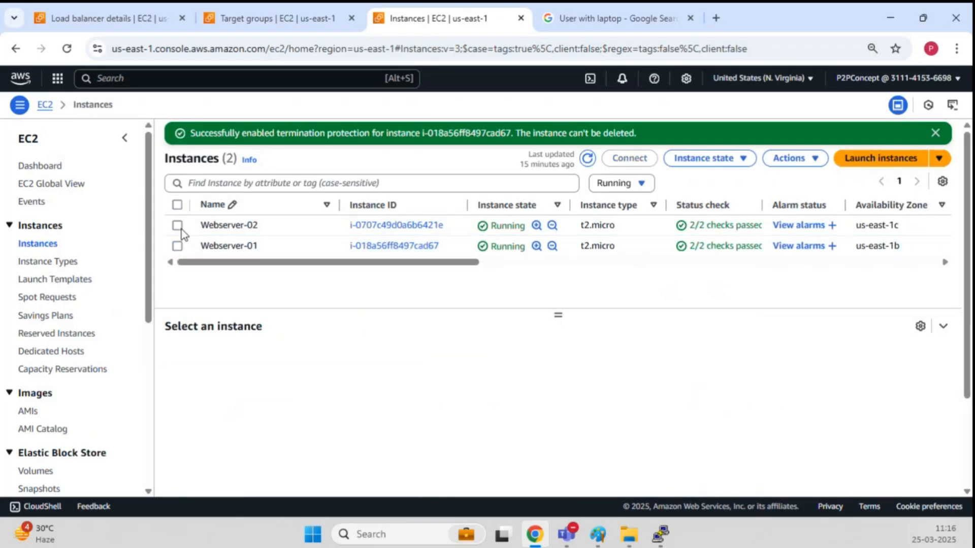
click(181, 229)
click(804, 161)
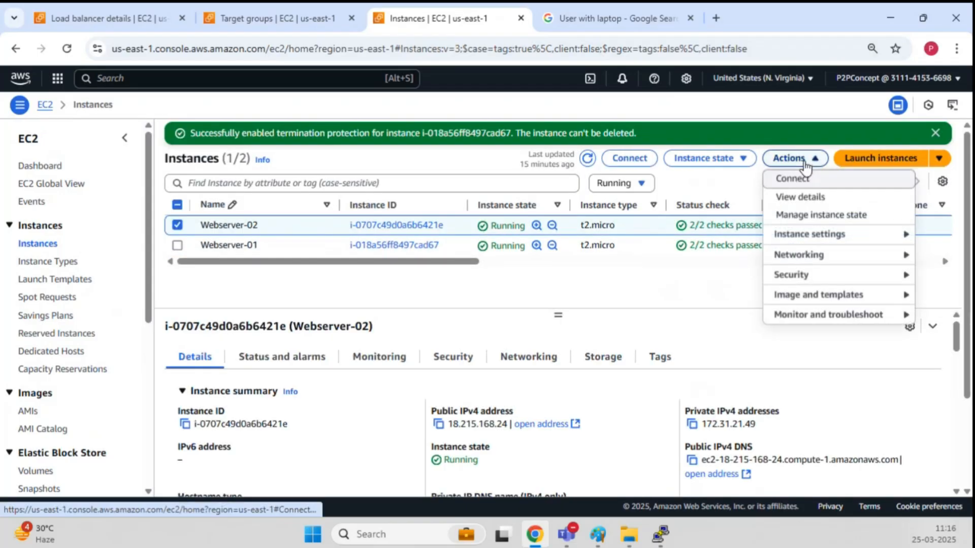
mouse_move(840, 238)
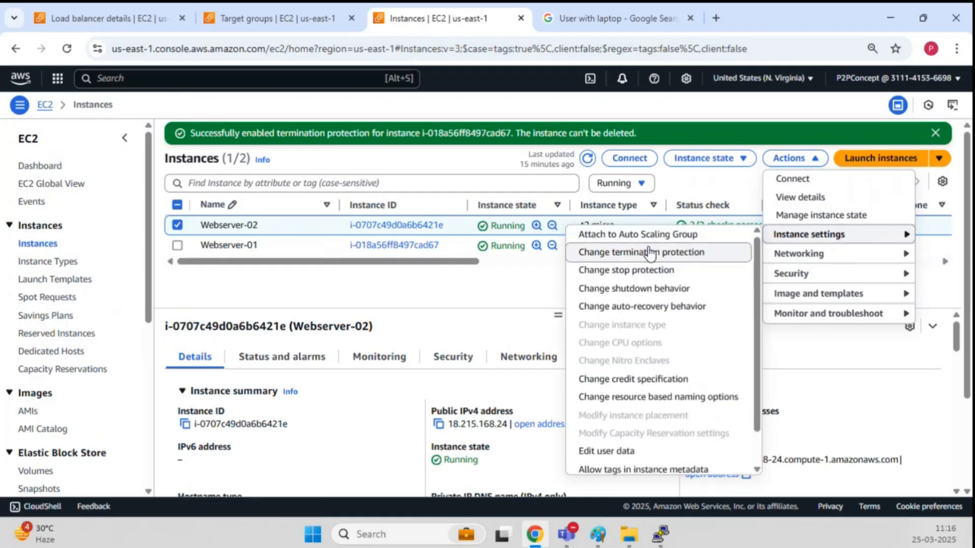
click(651, 252)
click(389, 347)
click(738, 374)
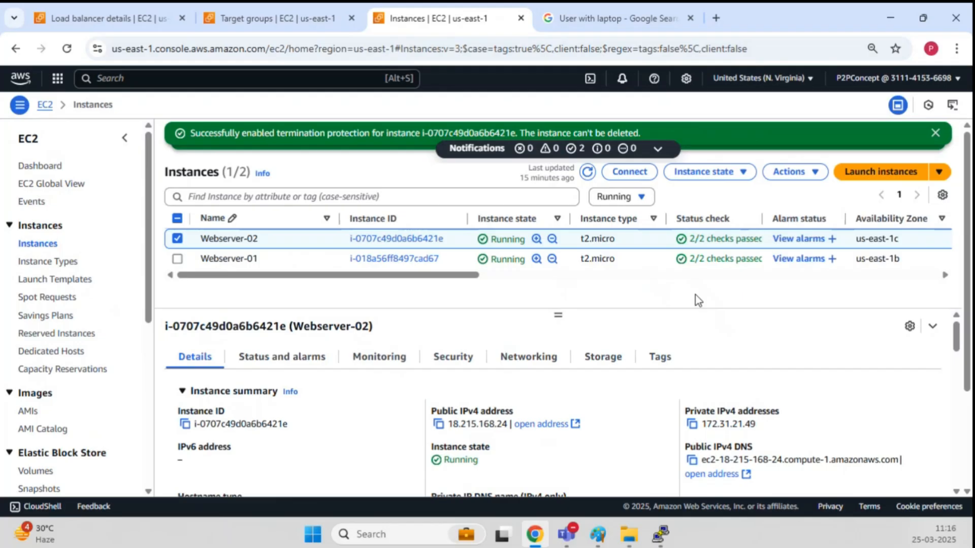
Switch to the Paint diagram to look over its EC2 instances, and return to the EC2 console in Chrome.
mouse_move(597, 534)
click(684, 458)
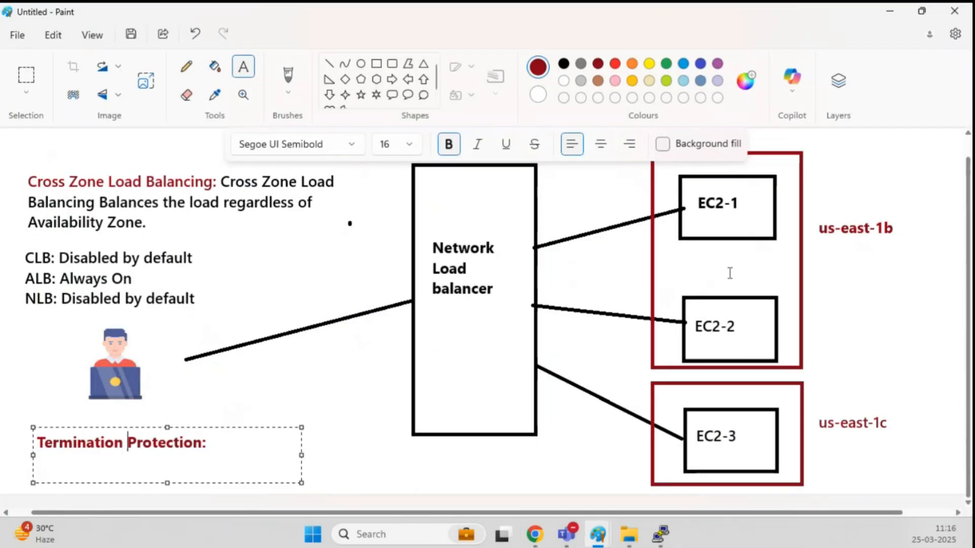
click(889, 11)
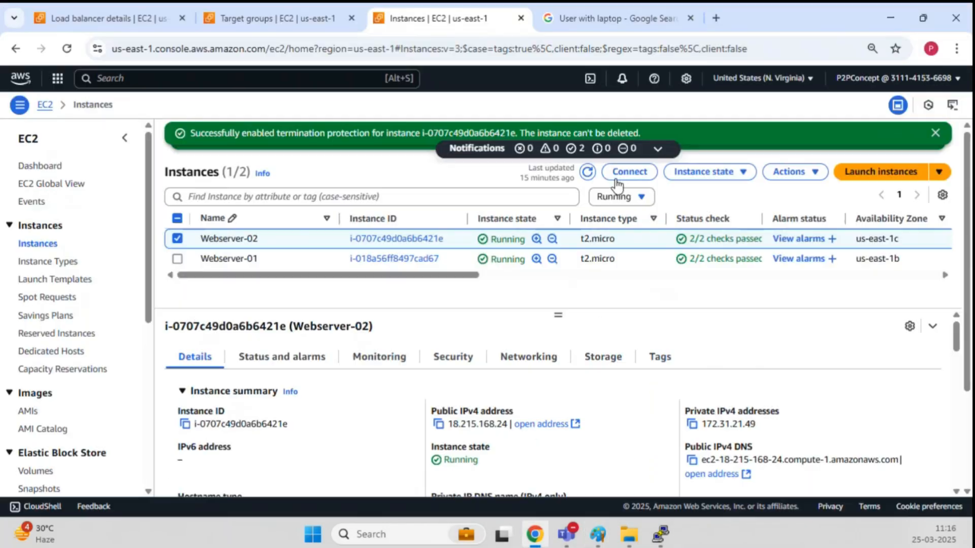
Try to delete the common-nlb-crypto load balancer, confirming the deletion with "confirm", and dismiss the notification.
click(106, 18)
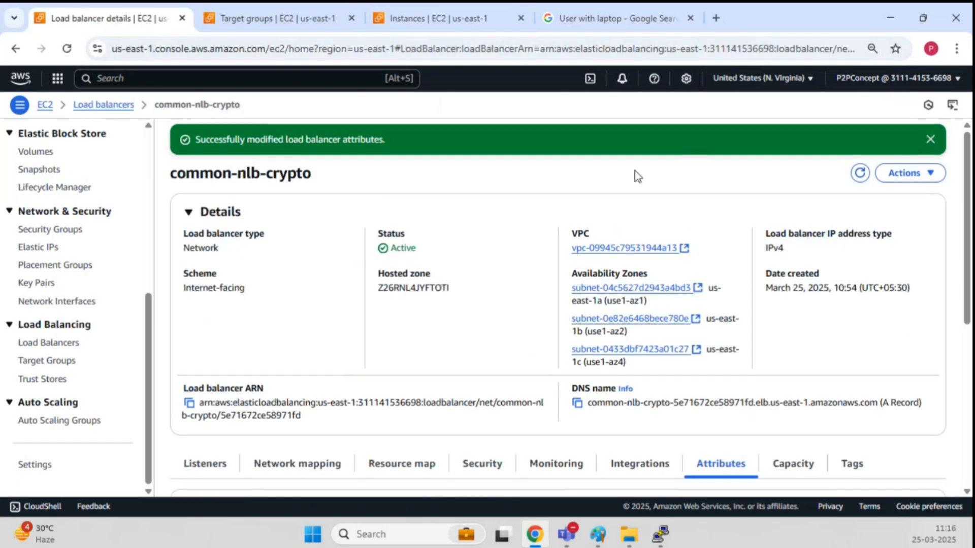
click(102, 105)
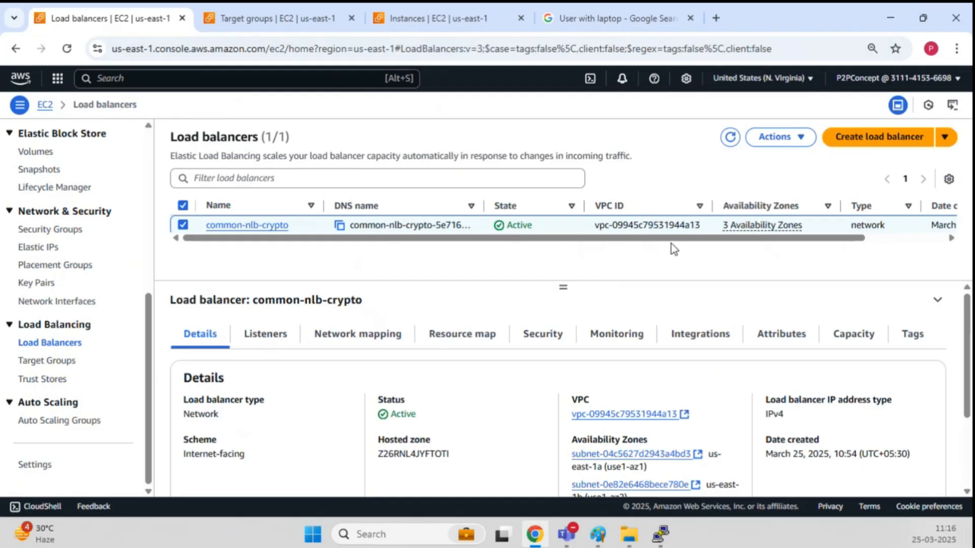
click(777, 136)
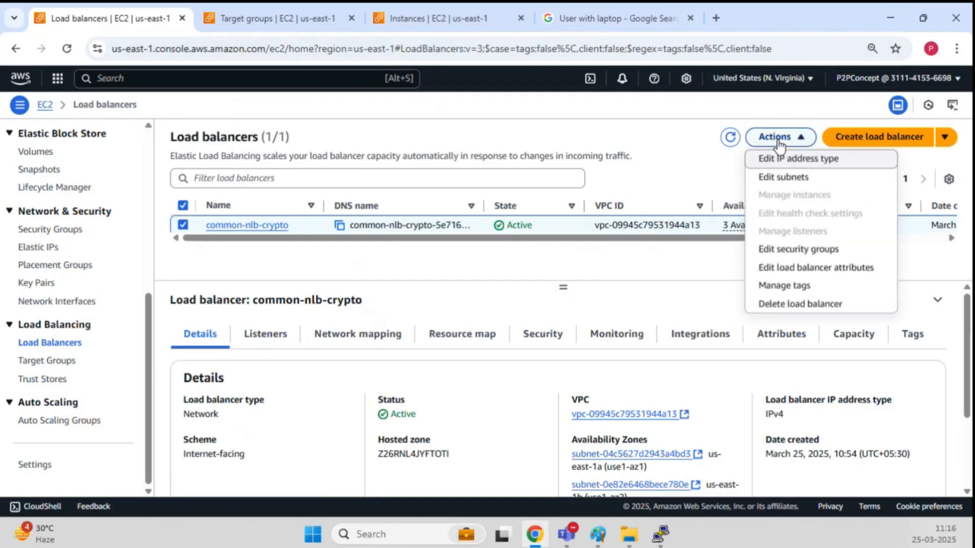
click(814, 305)
click(578, 363)
text(confirm)
click(717, 400)
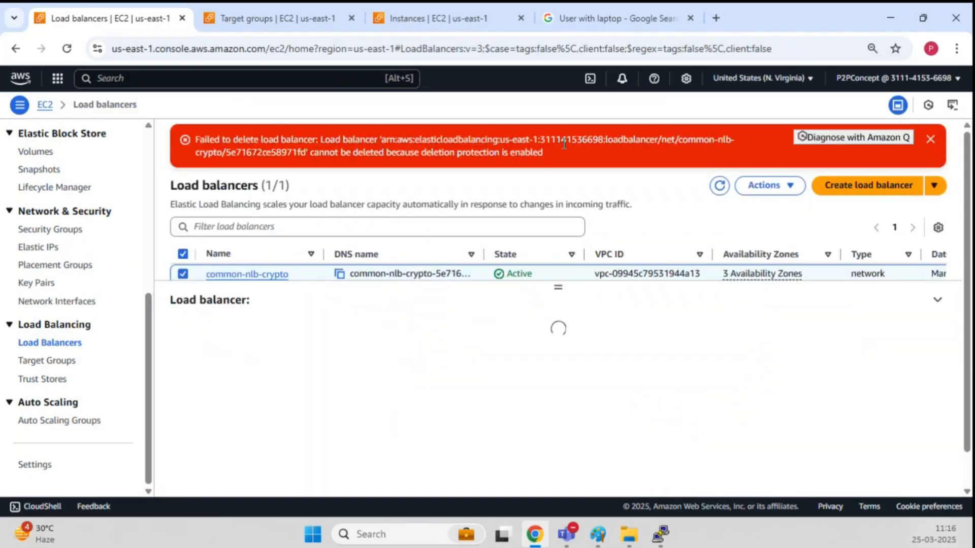
drag(561, 140, 699, 167)
click(930, 139)
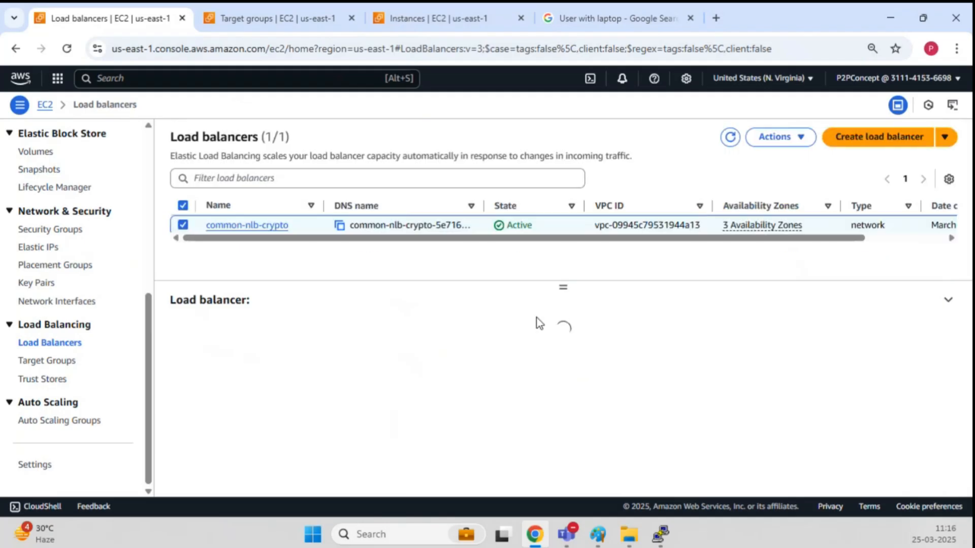
Turn off deletion protection in the attributes of the common-nlb-crypto load balancer and save the changes.
click(791, 148)
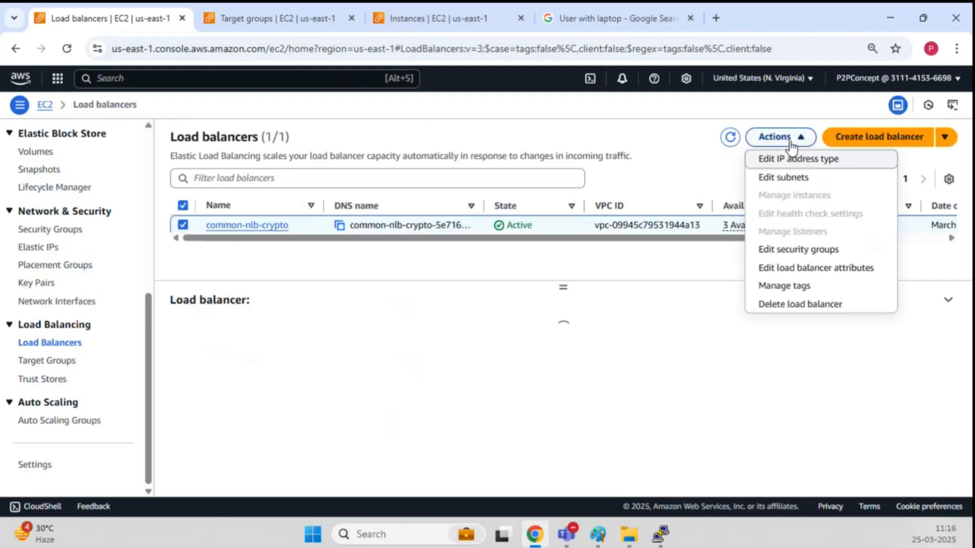
click(833, 277)
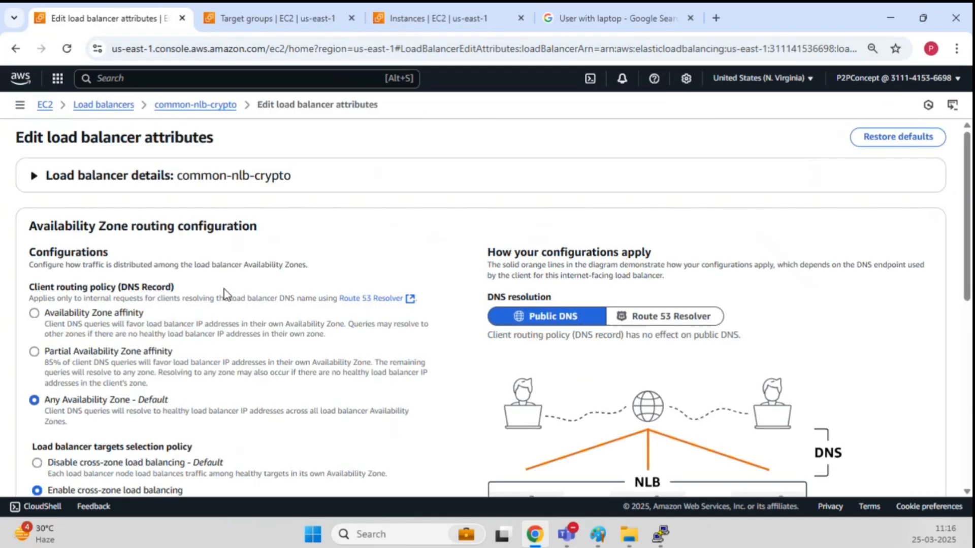
scroll(219, 303, down, 4)
scroll(91, 355, down, 4)
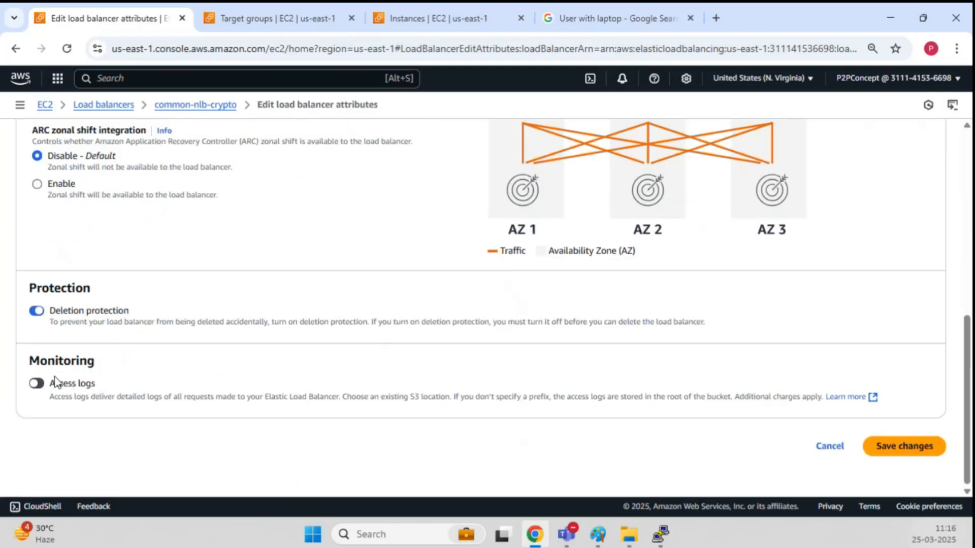
click(37, 311)
click(901, 450)
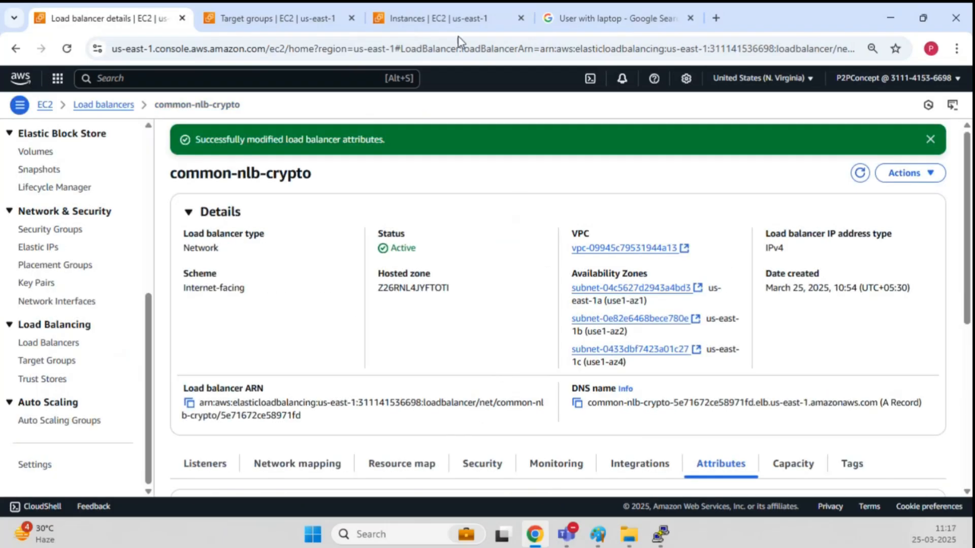
Return to the instances list, disable termination protection for Webserver-02 and save it.
click(436, 18)
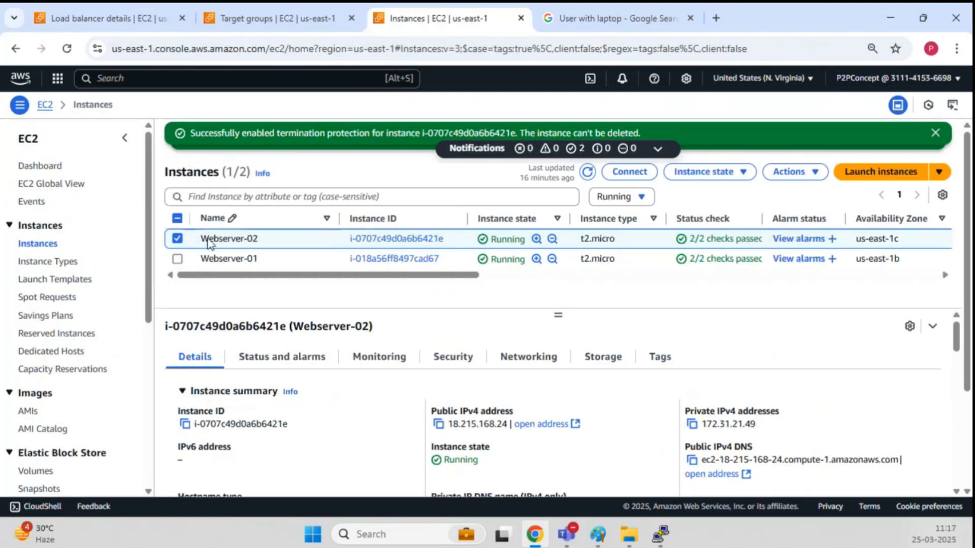
click(740, 175)
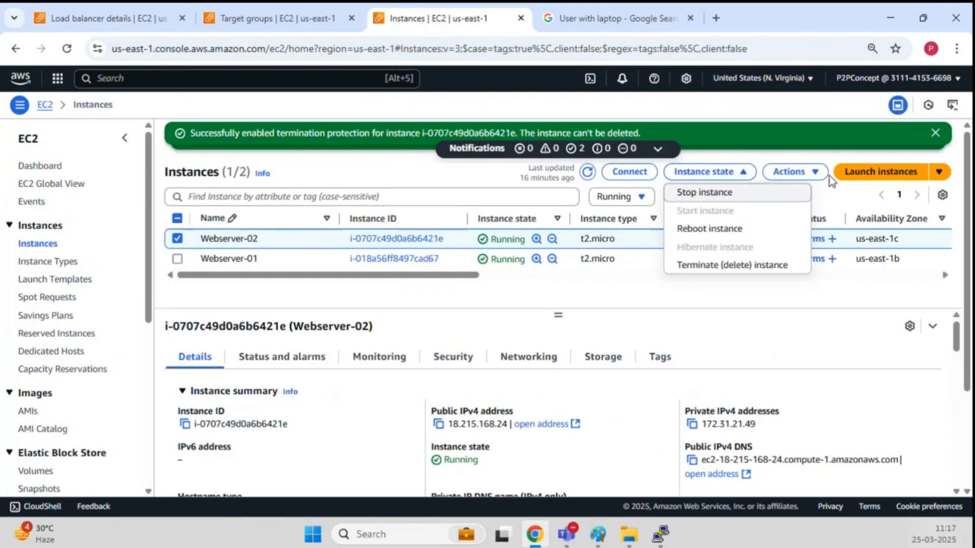
click(782, 172)
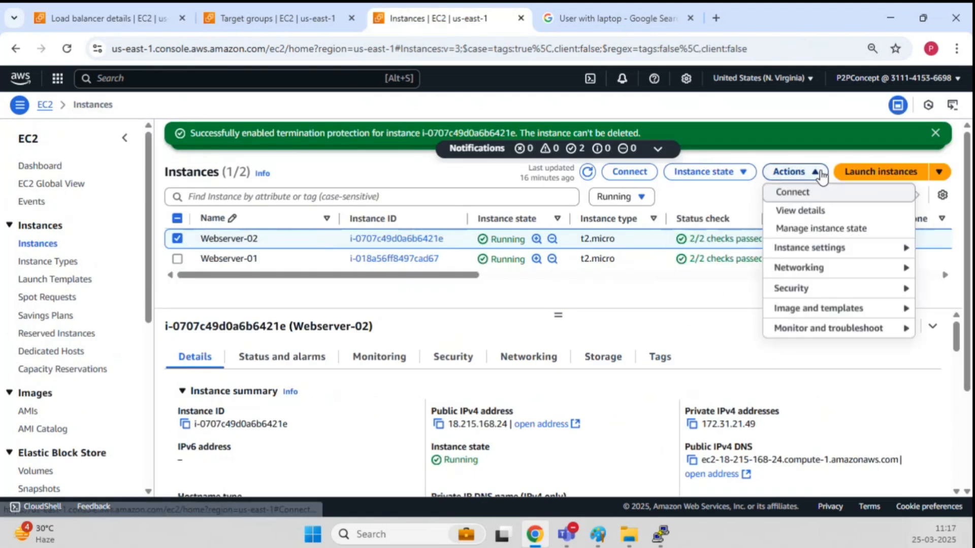
click(829, 247)
click(659, 266)
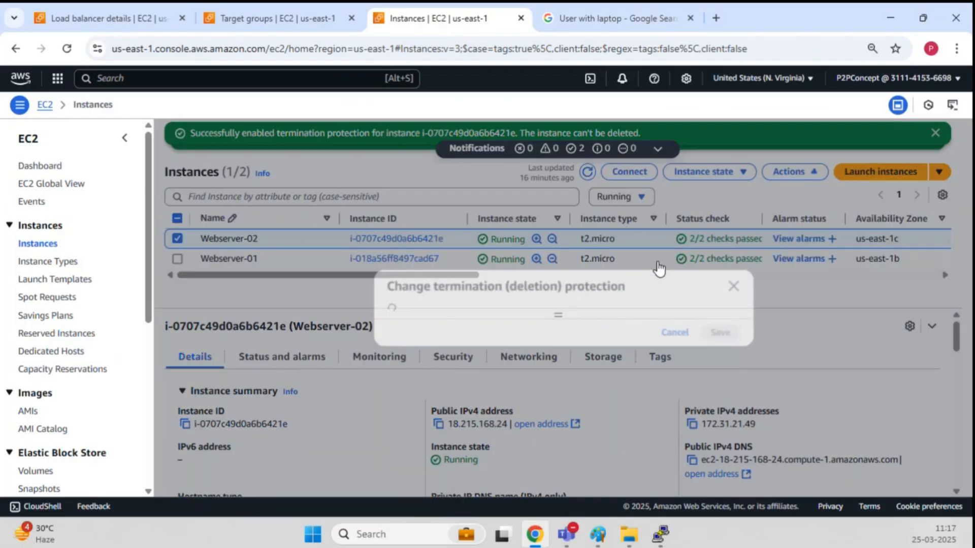
click(419, 348)
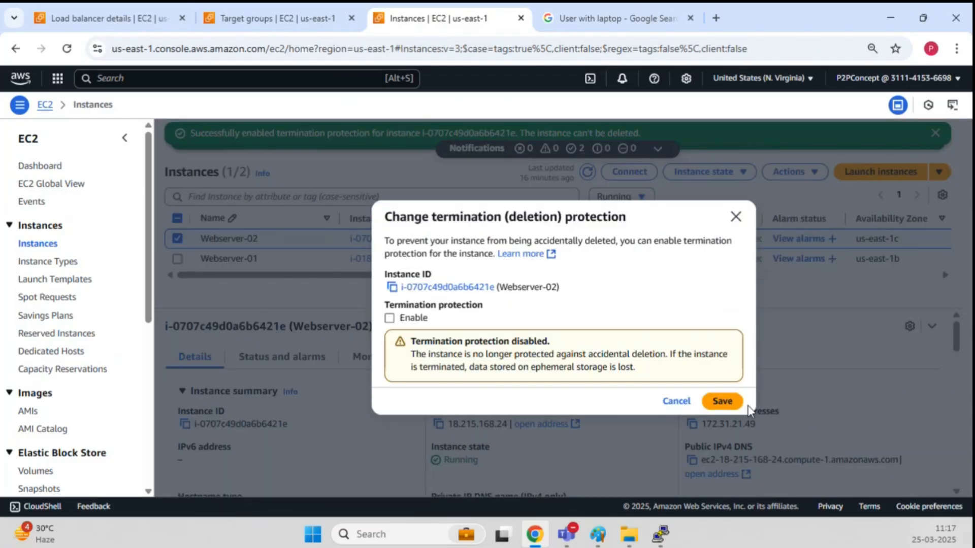
click(722, 401)
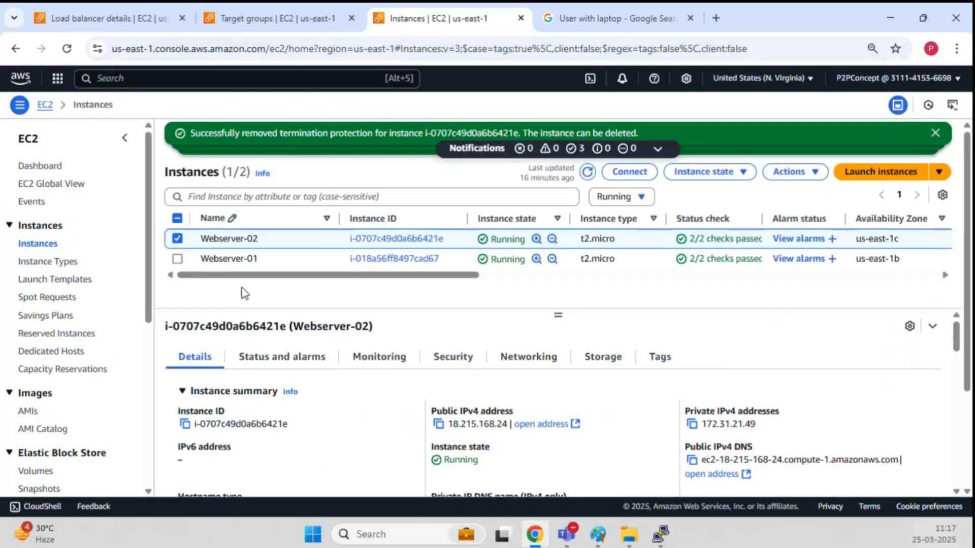
Disable termination protection for the Webserver-01 instance, save it and dismiss the notifications.
click(177, 239)
click(177, 259)
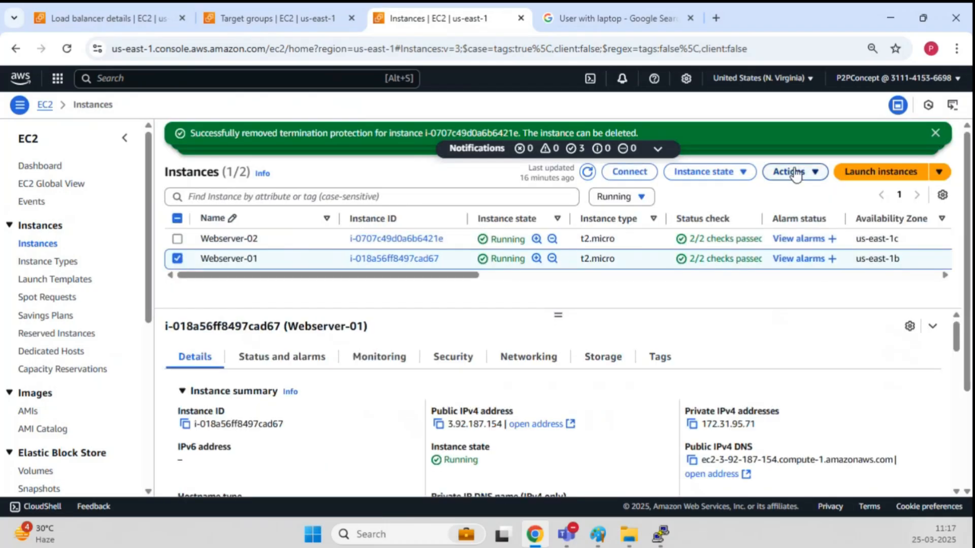
click(817, 171)
mouse_move(812, 247)
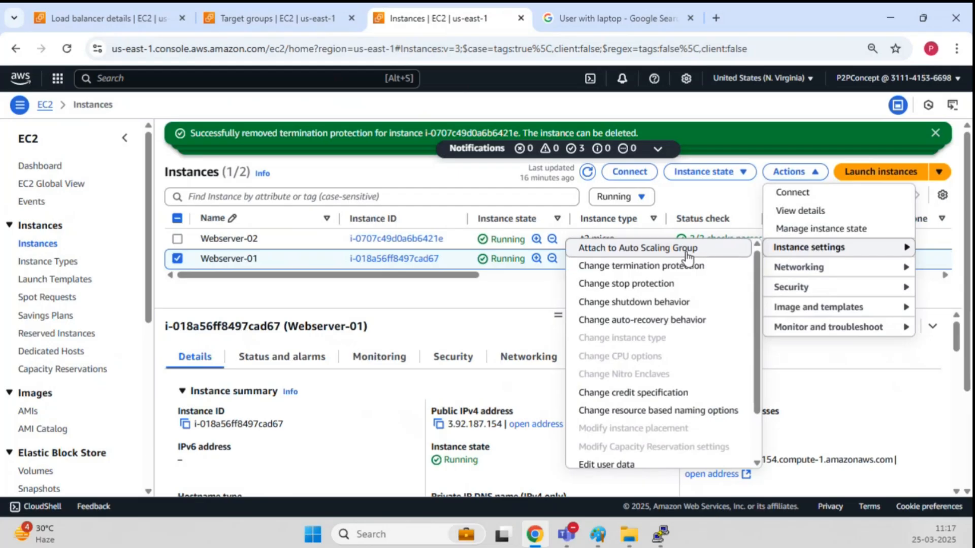
click(663, 266)
click(390, 347)
click(728, 401)
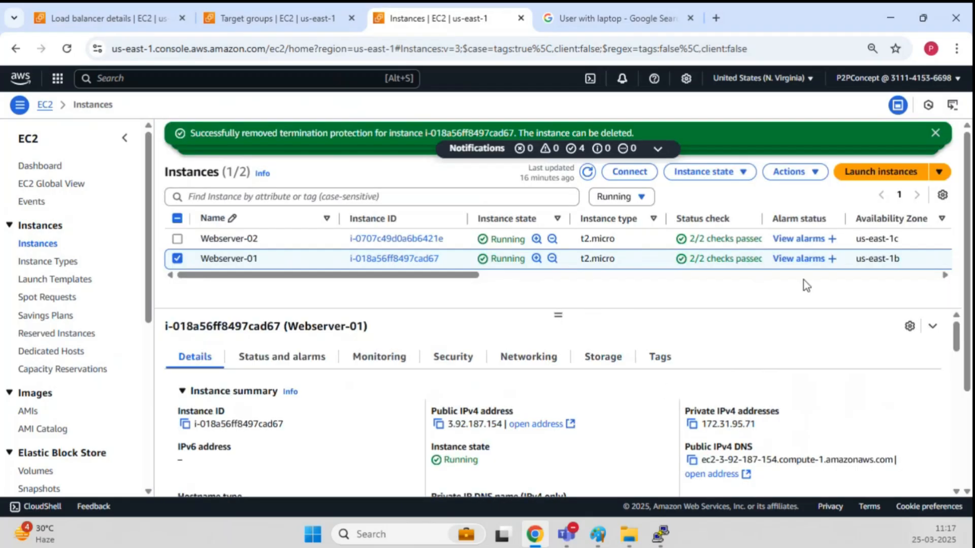
click(935, 134)
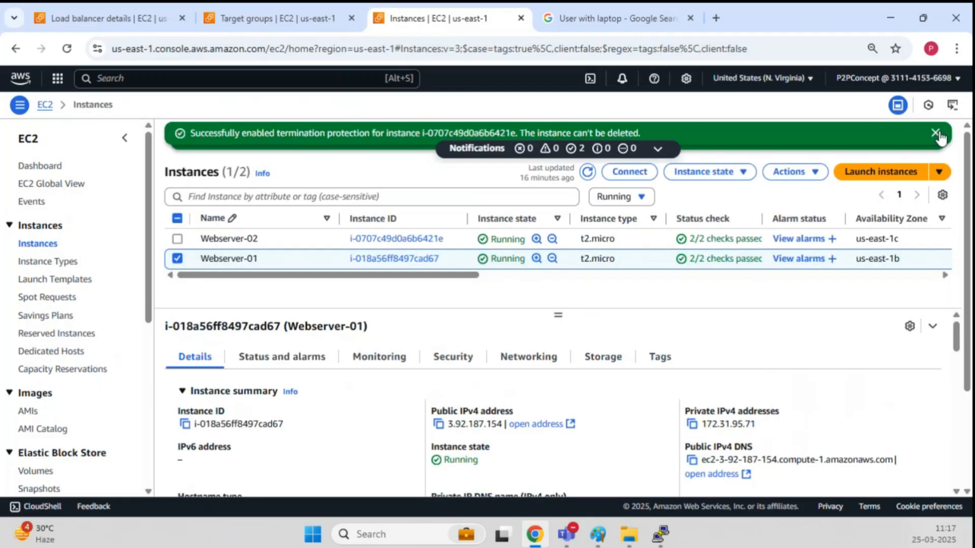
click(936, 133)
click(936, 134)
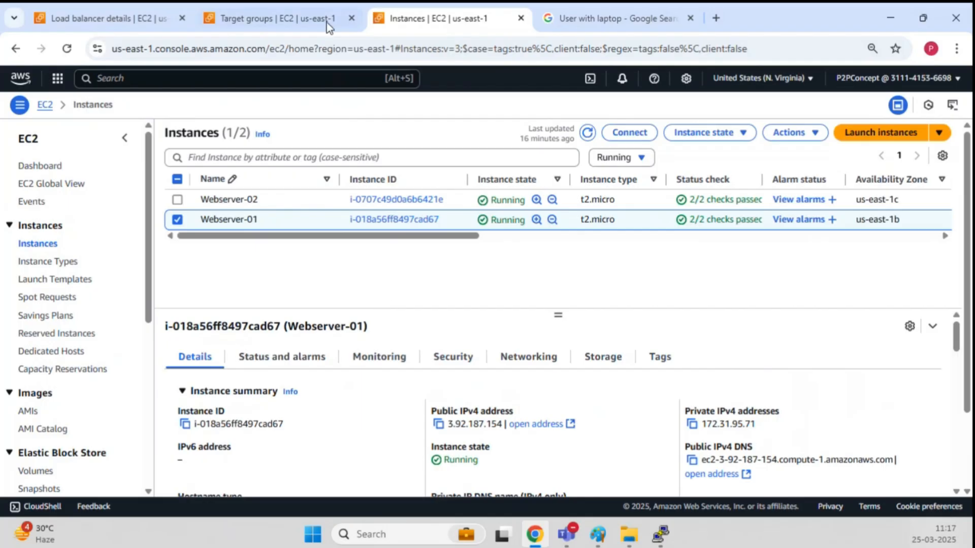
Return to the common-nlb-crypto load balancer details and review its routing, protection and monitoring attributes.
click(297, 12)
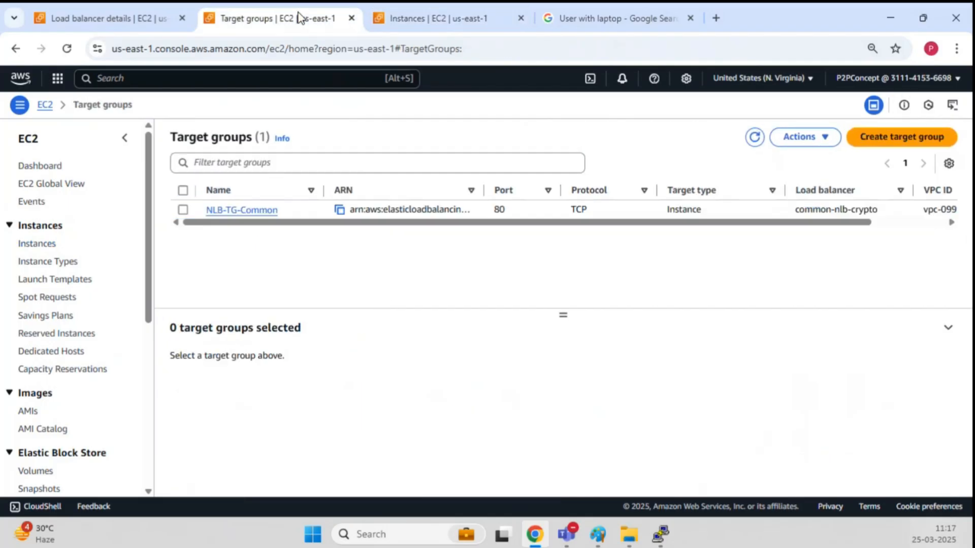
click(127, 12)
scroll(483, 230, down, 5)
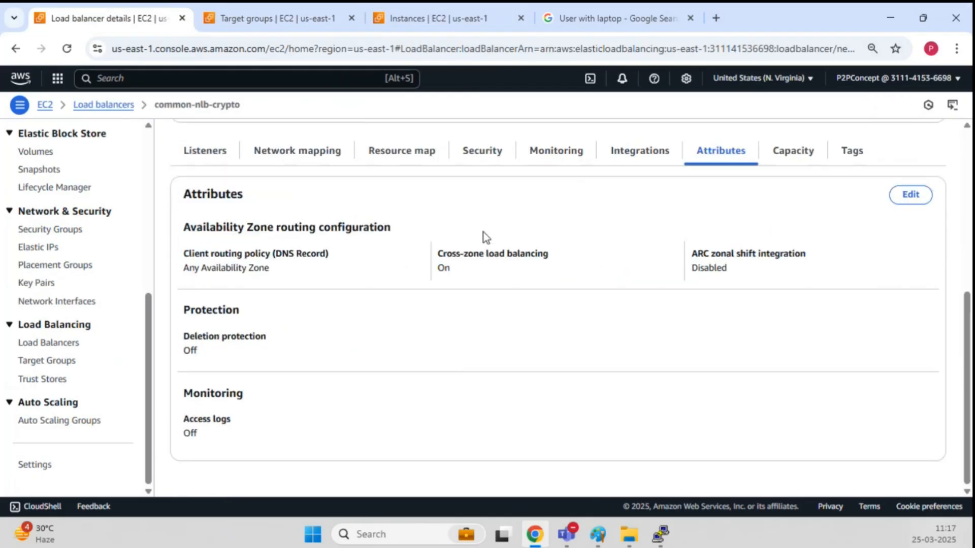
scroll(483, 235, up, 2)
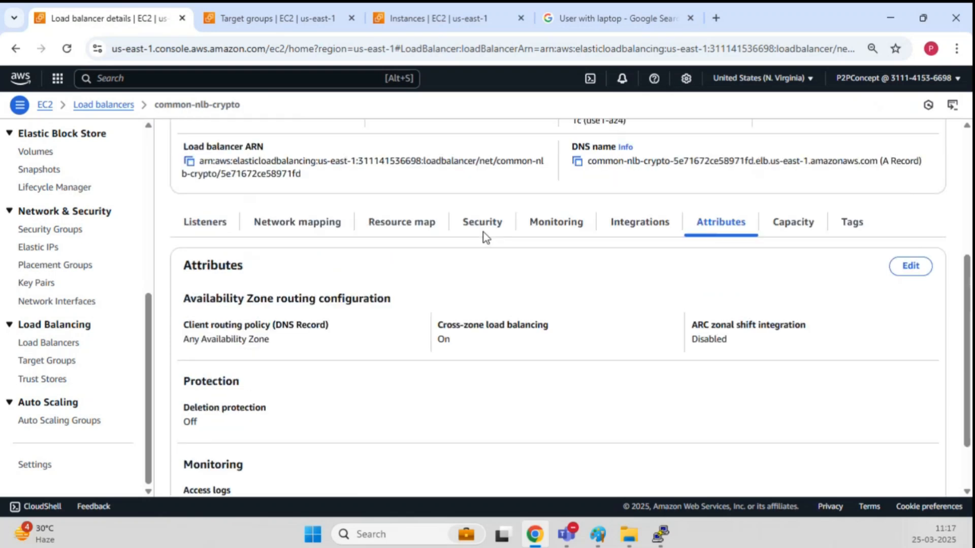
Open the load balancer's attributes for editing and examine the ARC zonal shift integration options.
click(918, 272)
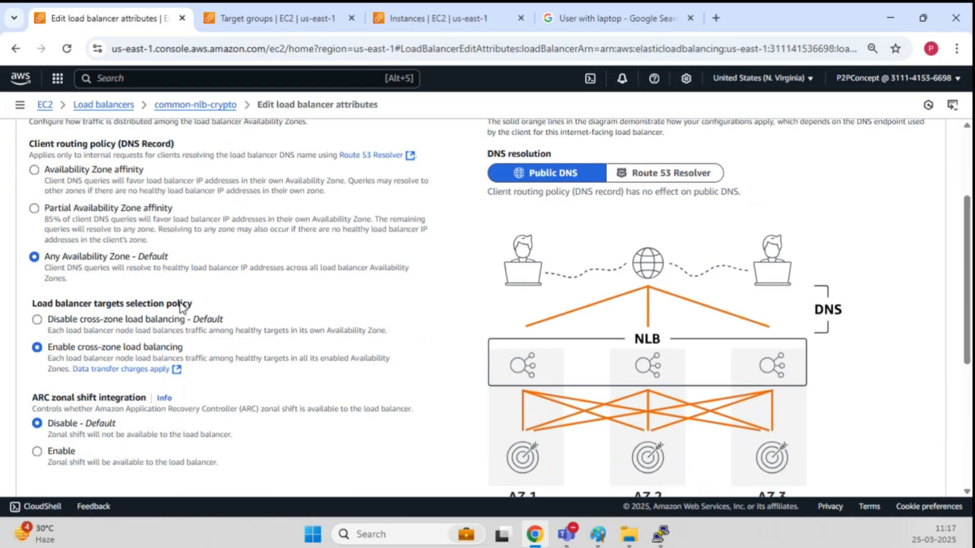
scroll(181, 308, down, 3)
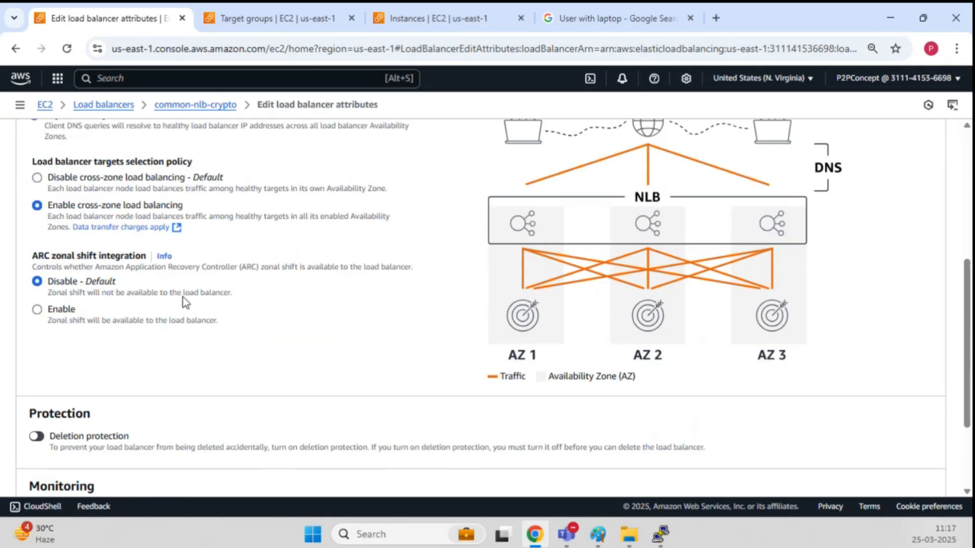
drag(55, 256, 143, 258)
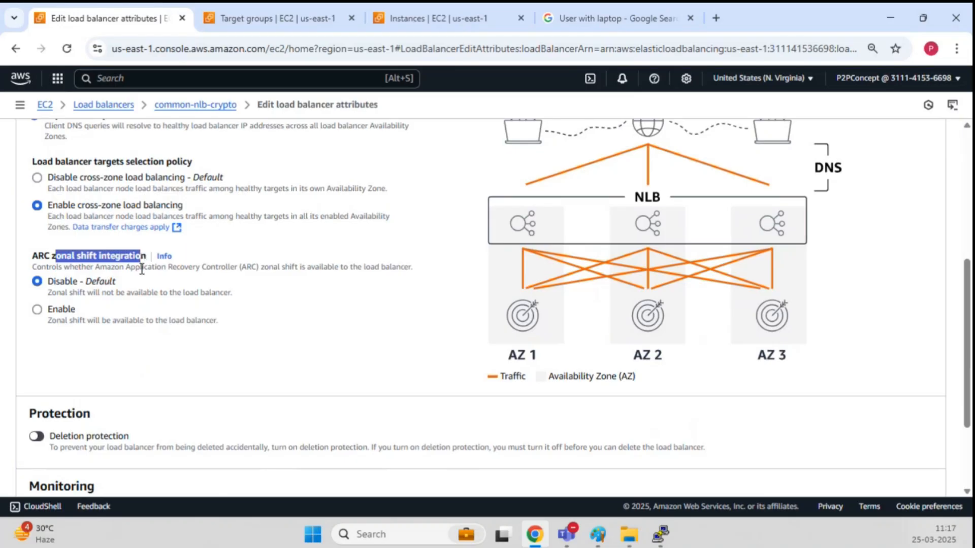
Enable ARC zonal shift integration, read its help text about zonal shift, and close the help.
click(55, 312)
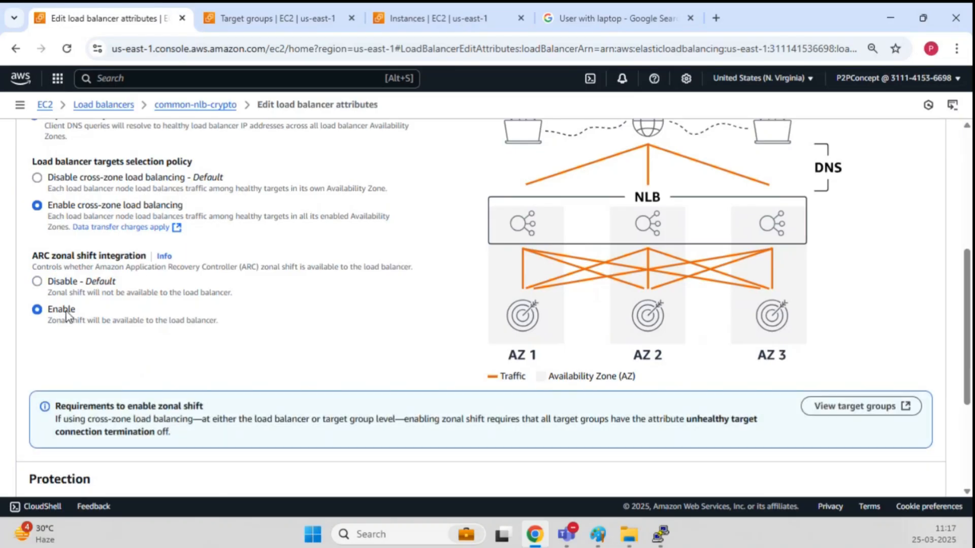
scroll(106, 310, down, 1)
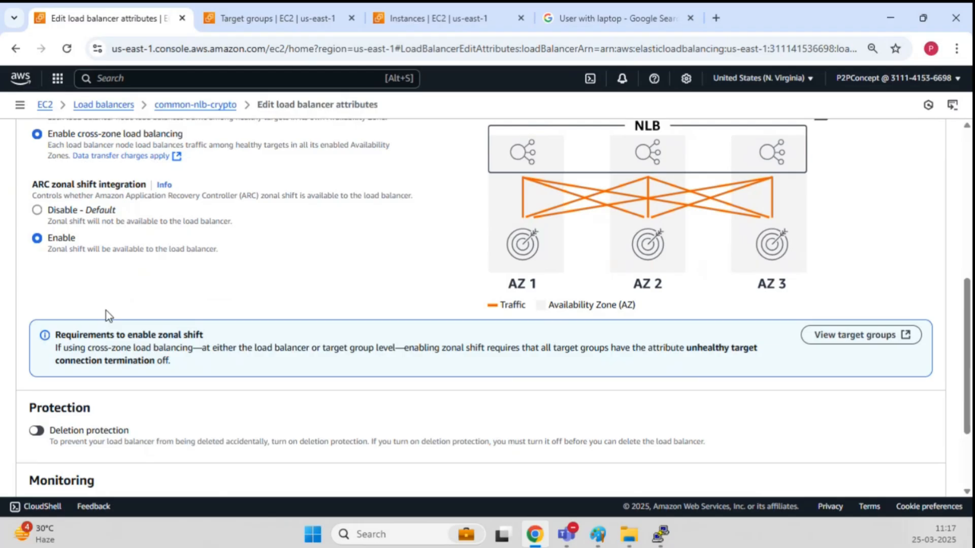
drag(72, 185, 168, 187)
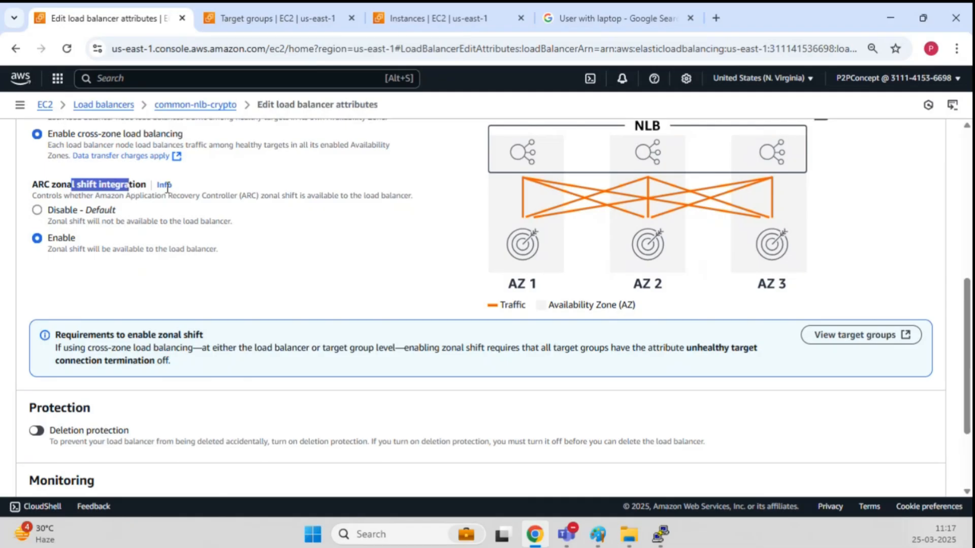
click(165, 186)
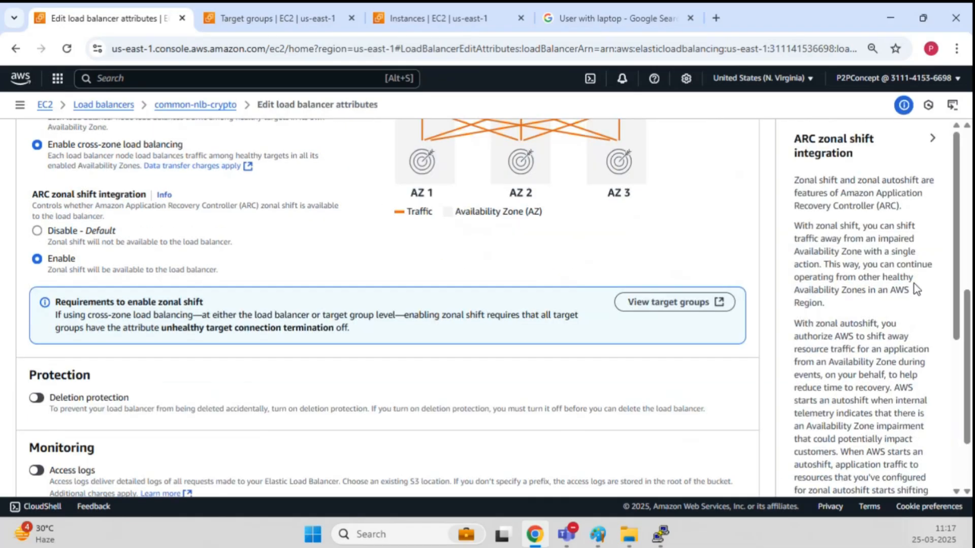
drag(841, 225, 922, 280)
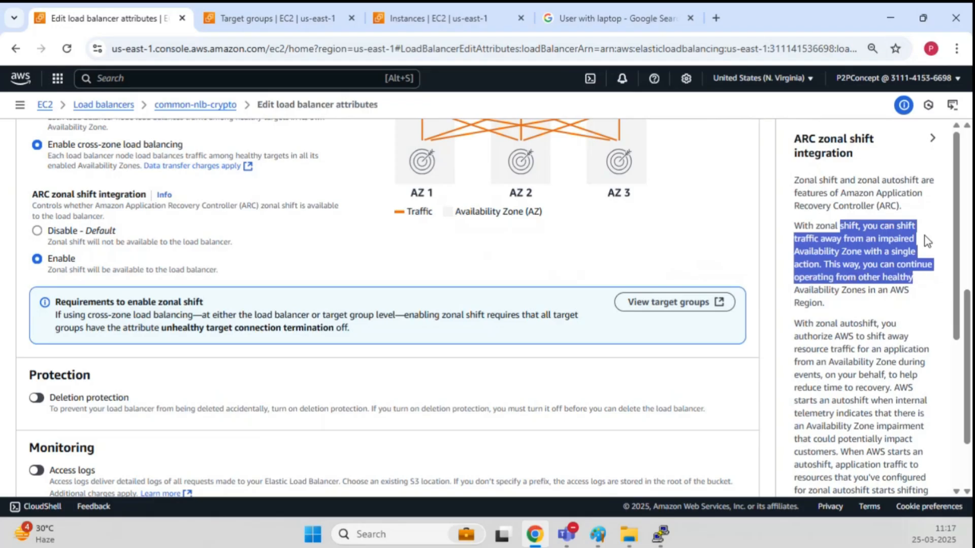
click(933, 138)
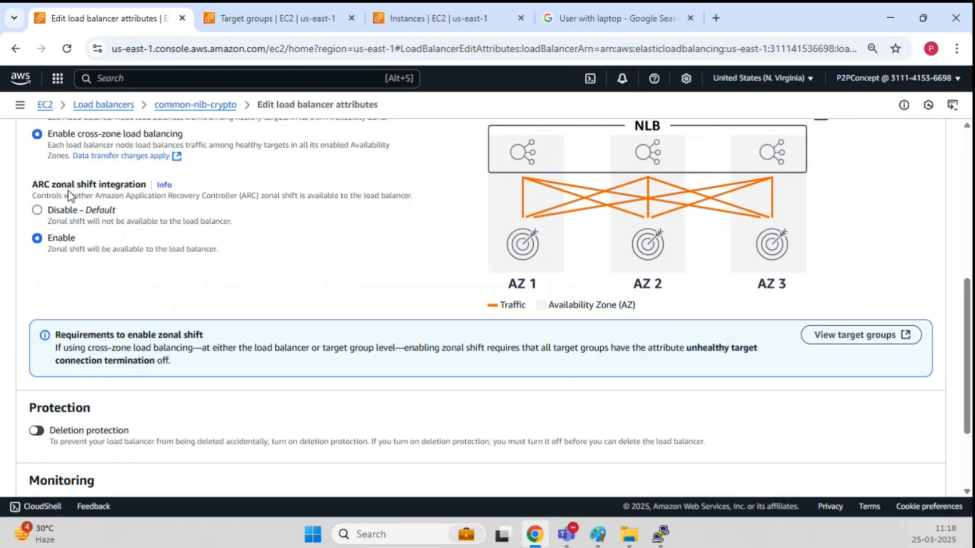
Read the help text about zonal autoshift and set ARC zonal shift integration back to Disable.
drag(69, 189, 143, 189)
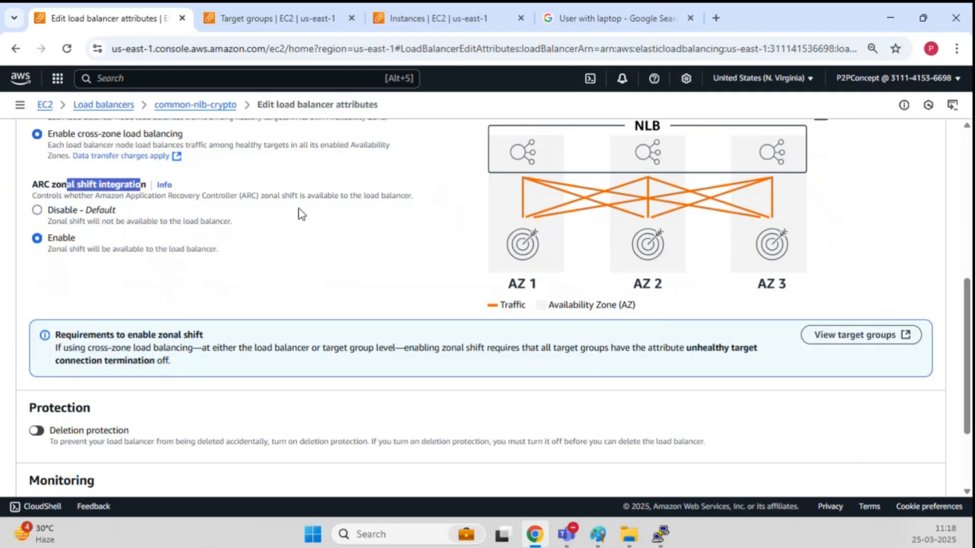
click(164, 185)
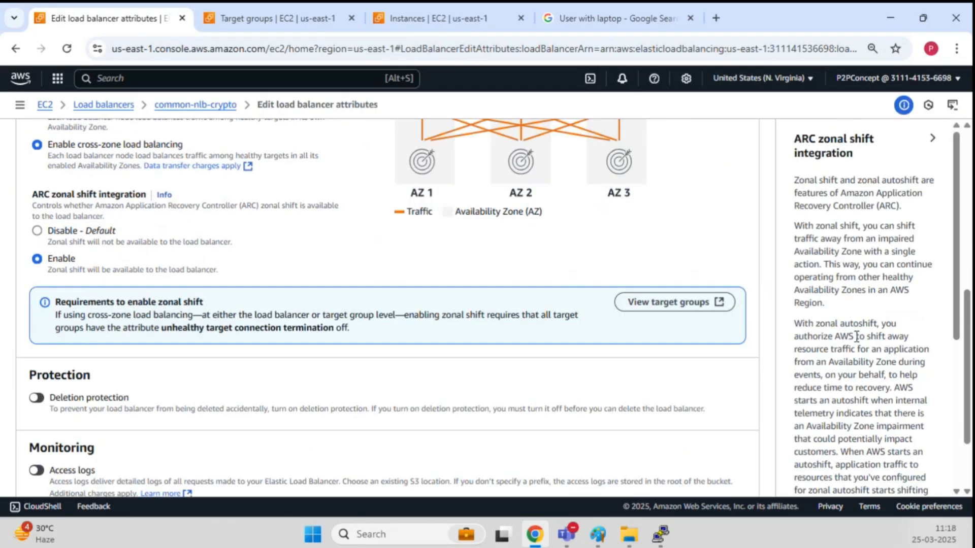
drag(833, 336, 930, 383)
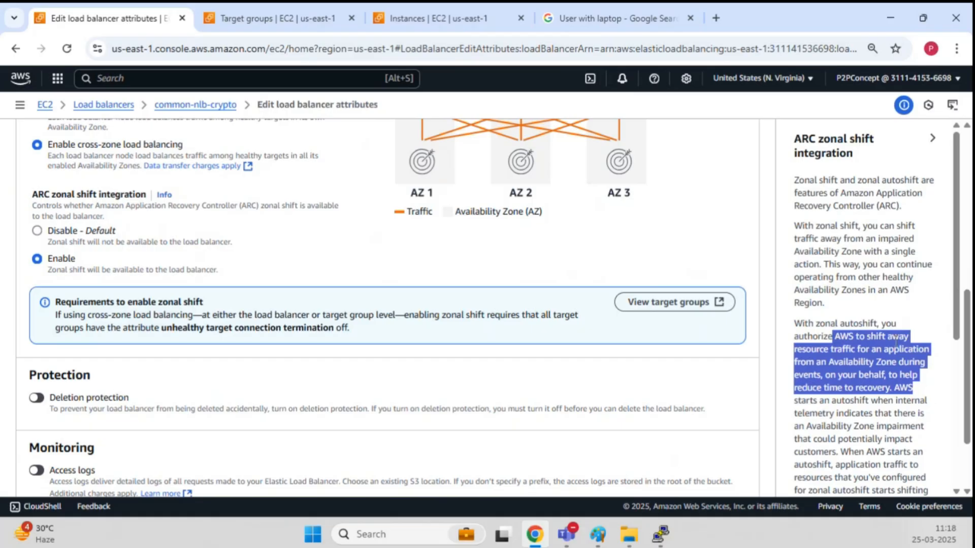
scroll(896, 339, down, 1)
scroll(896, 339, up, 1)
click(37, 231)
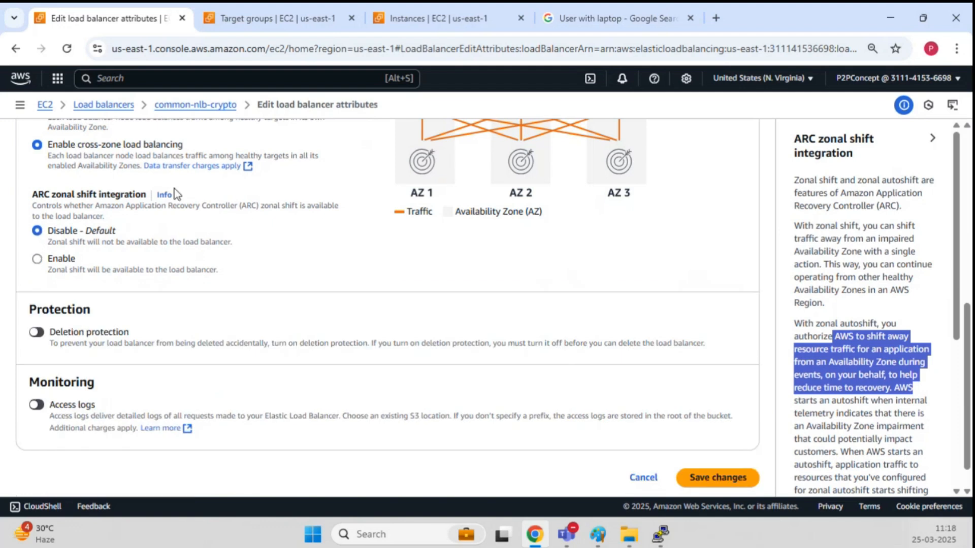
Turn on access logs under Monitoring and read the note about the S3 storage location.
scroll(178, 226, down, 1)
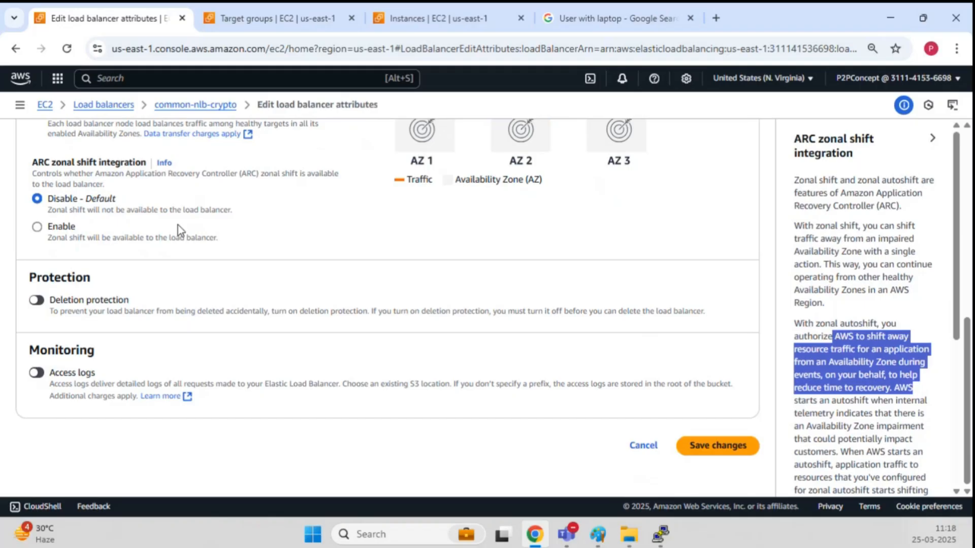
click(36, 372)
scroll(186, 320, down, 1)
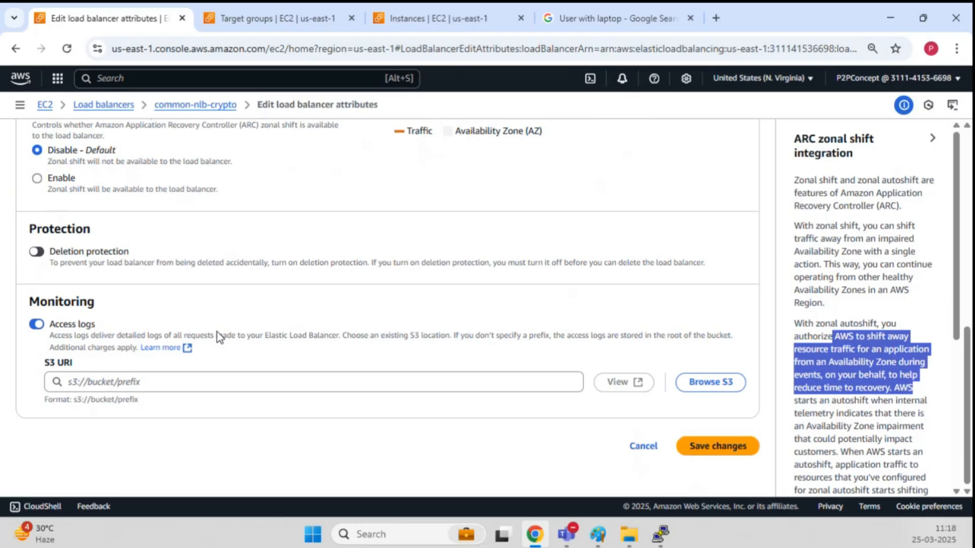
drag(281, 335, 527, 349)
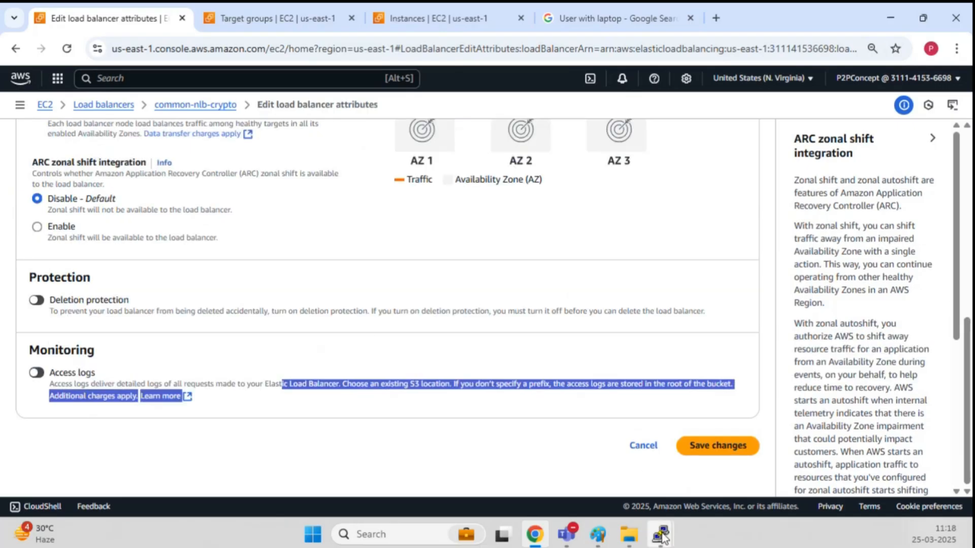
Switch to Paint to view the network load balancer diagram, and return to the load balancer attributes in Chrome.
mouse_move(599, 539)
click(657, 425)
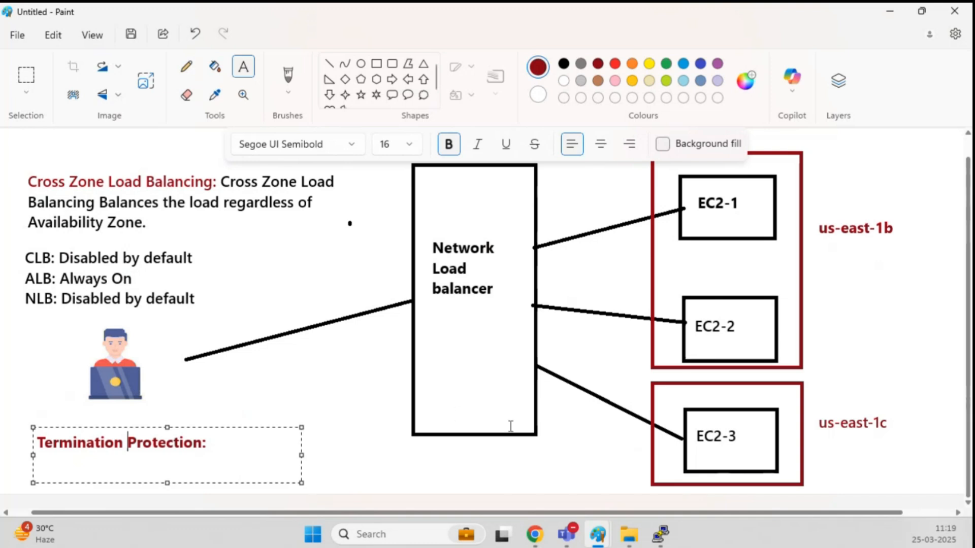
mouse_move(537, 538)
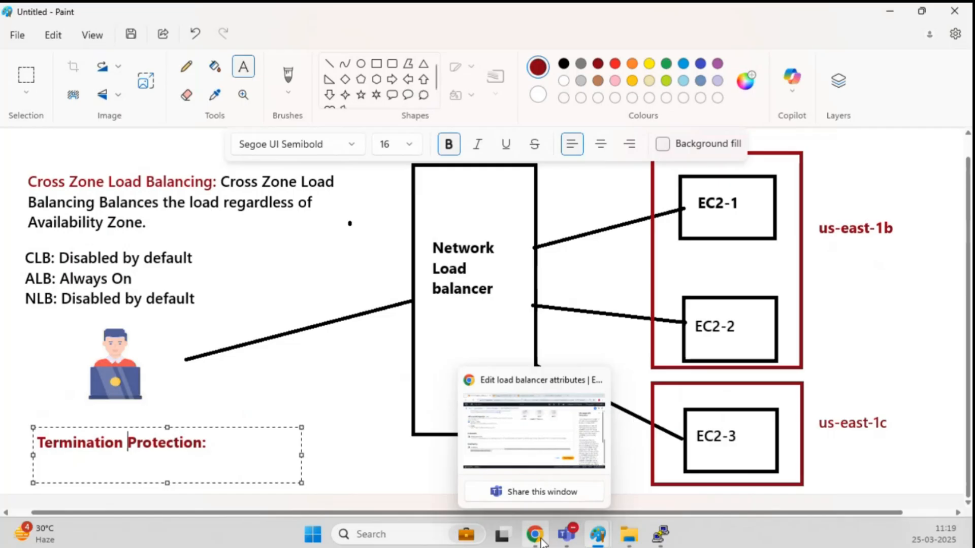
click(539, 485)
Turn on access logs for the load balancer and browse the S3 buckets without choosing one.
click(37, 374)
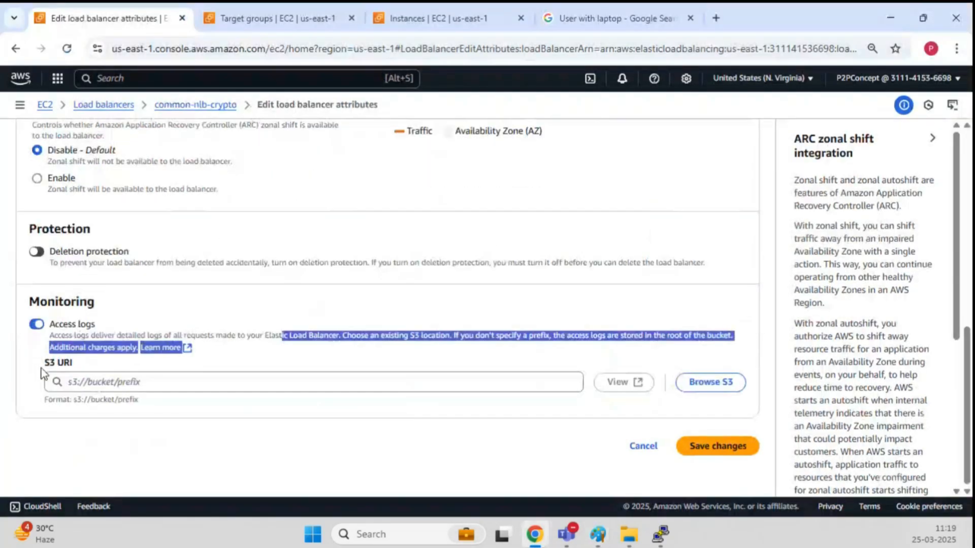
click(703, 382)
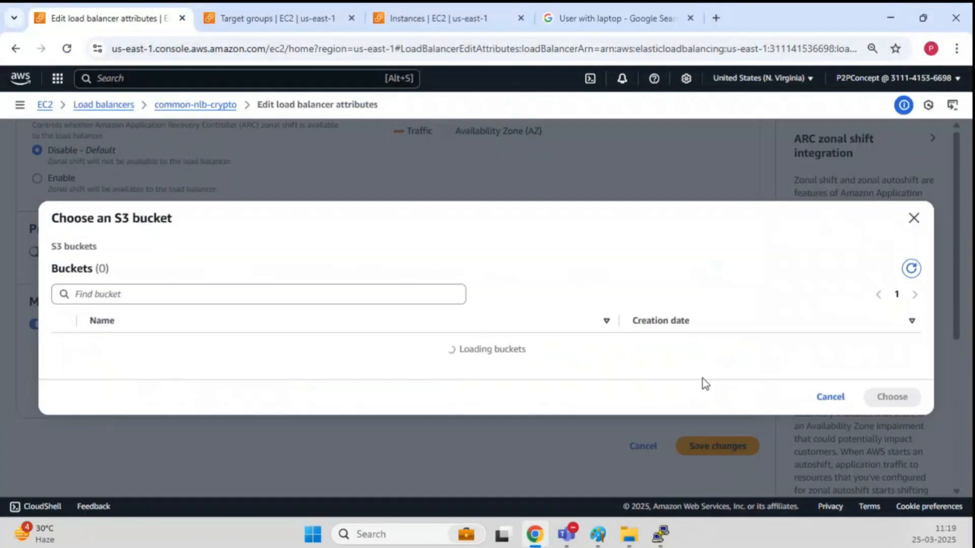
click(831, 397)
Open the S3 service in a new tab and start a general purpose bucket named se-test009887.
click(161, 79)
text(S3)
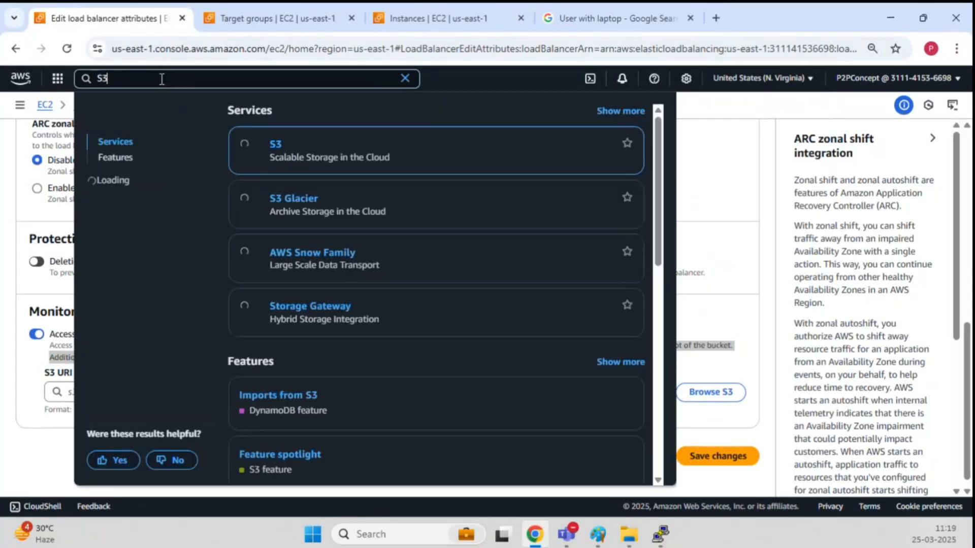
click(259, 143)
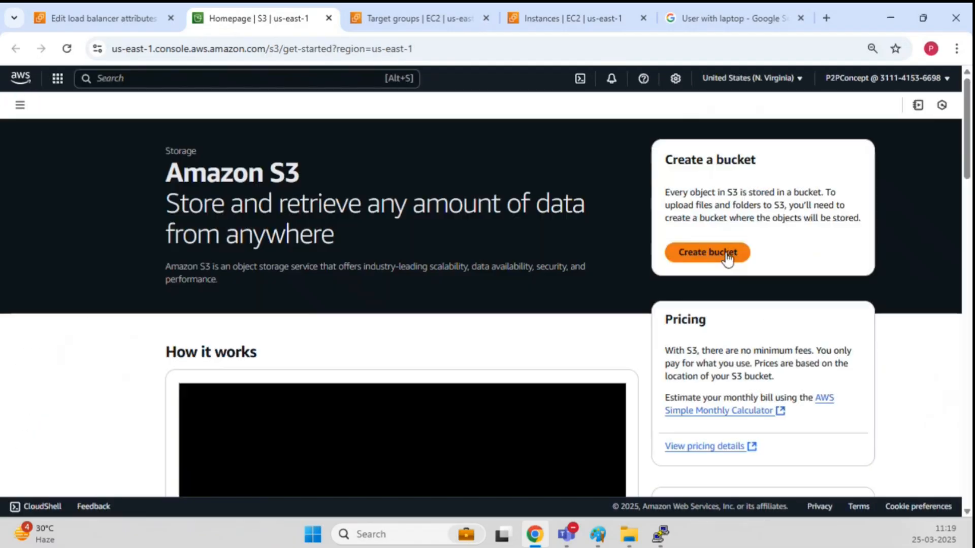
click(721, 252)
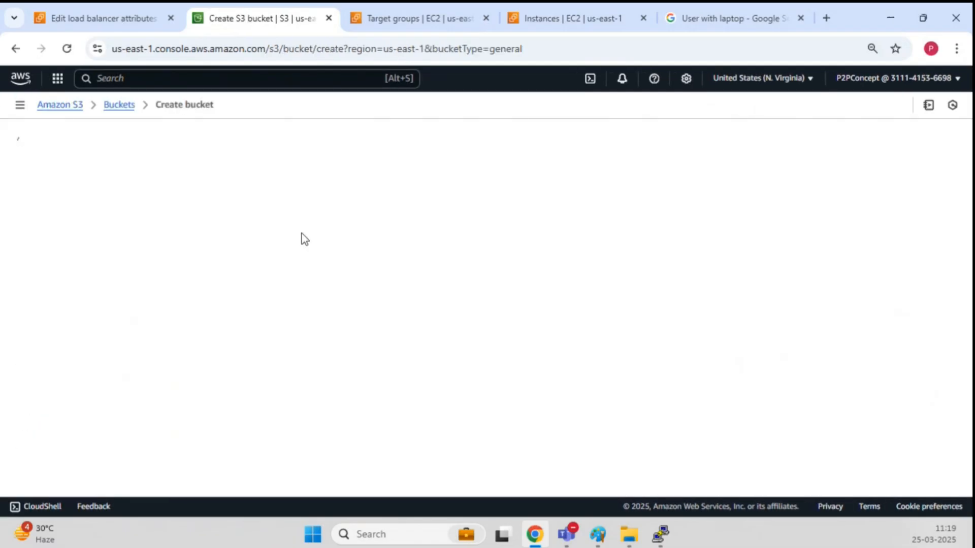
click(162, 347)
text(se-test009887)
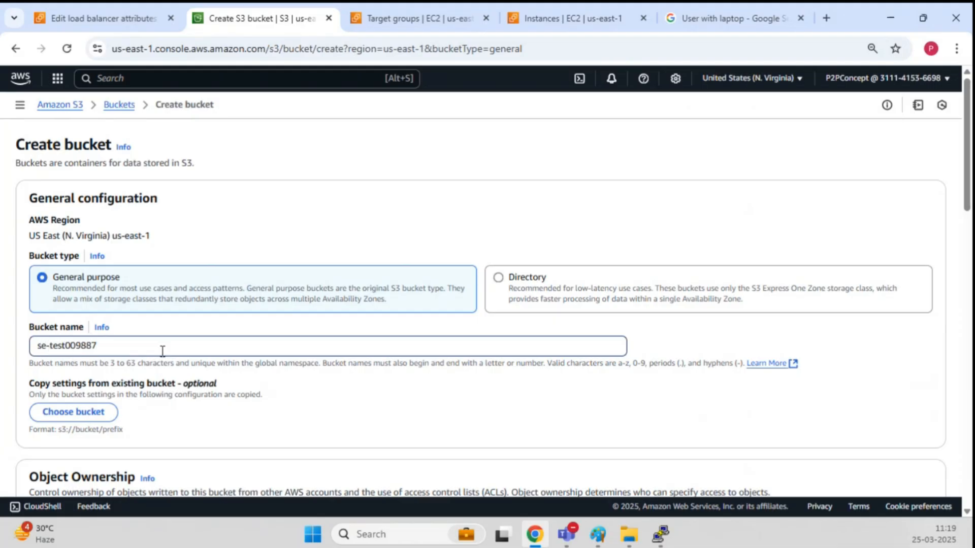
Review the remaining bucket settings, keep SSE-S3 default encryption with the bucket key enabled, and create the bucket.
scroll(163, 351, down, 8)
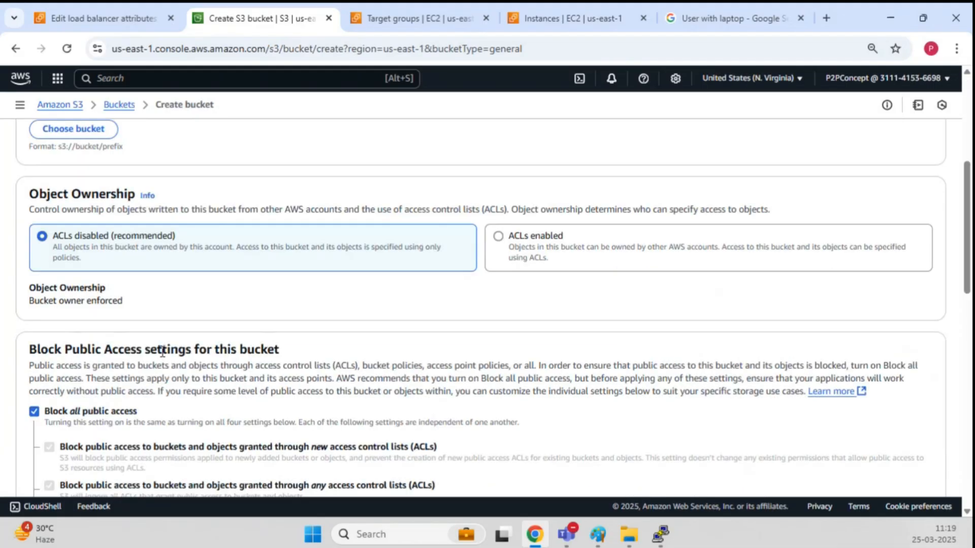
scroll(283, 270, down, 12)
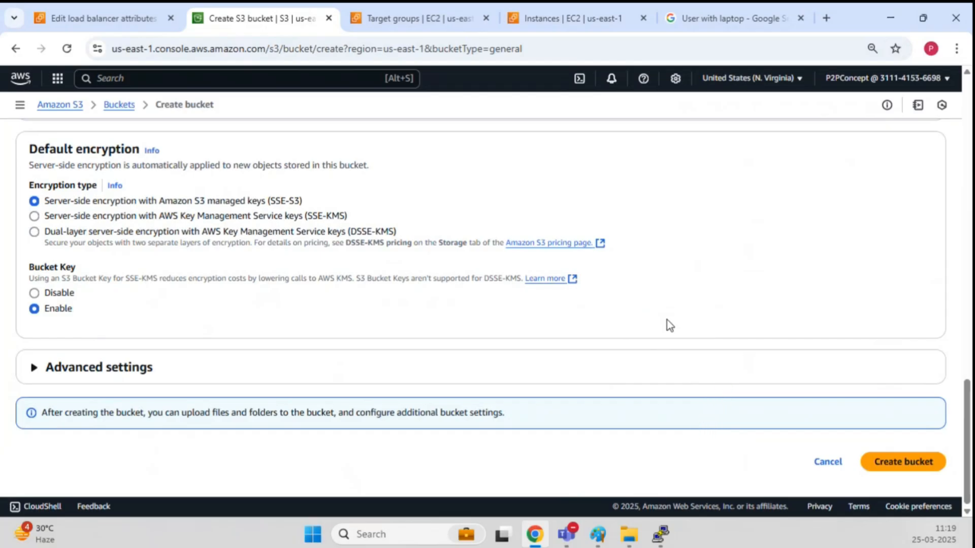
scroll(355, 398, up, 10)
scroll(359, 399, down, 5)
scroll(359, 397, up, 2)
click(358, 397)
scroll(450, 406, down, 1)
scroll(450, 407, down, 10)
click(904, 463)
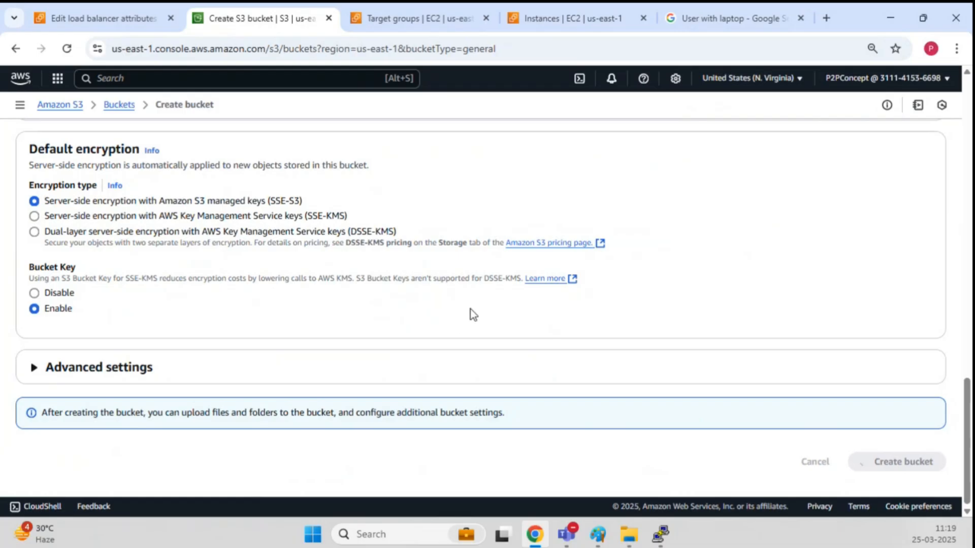
Return to the load balancer attributes and choose the se-test009887 bucket as the access logs' S3 location.
click(90, 14)
click(741, 235)
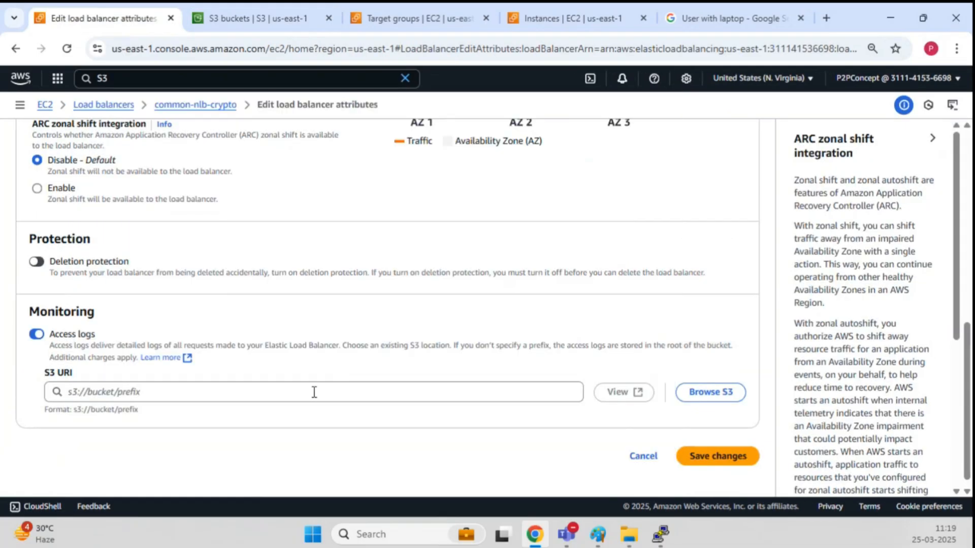
click(697, 392)
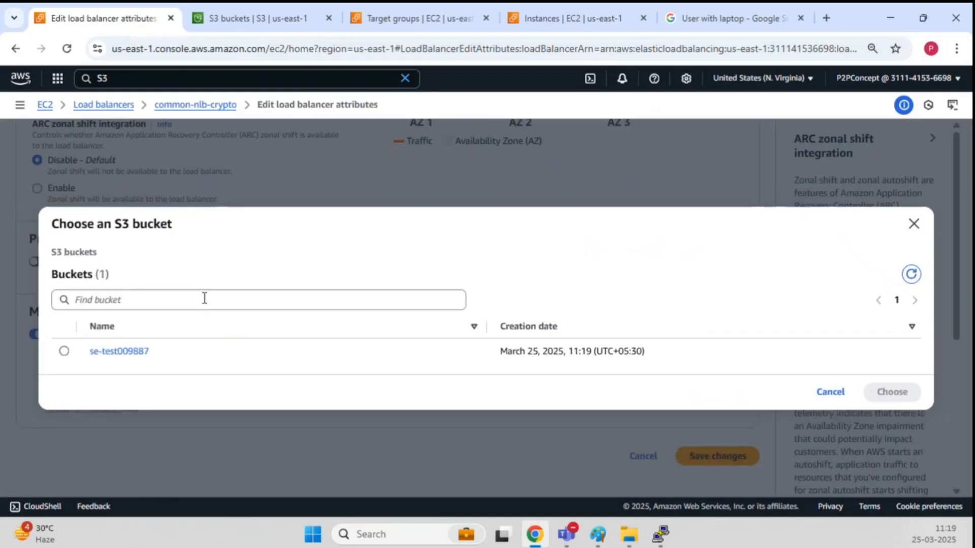
click(63, 352)
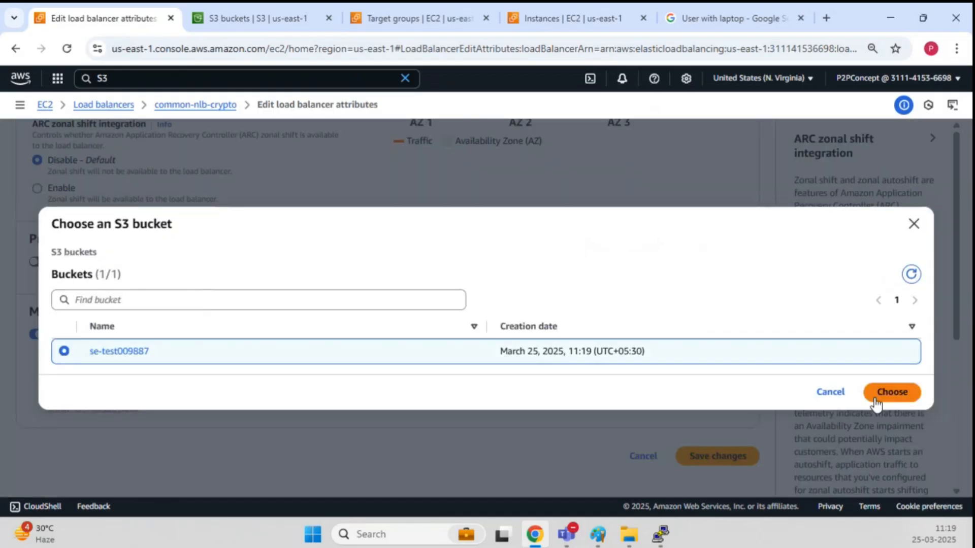
click(891, 393)
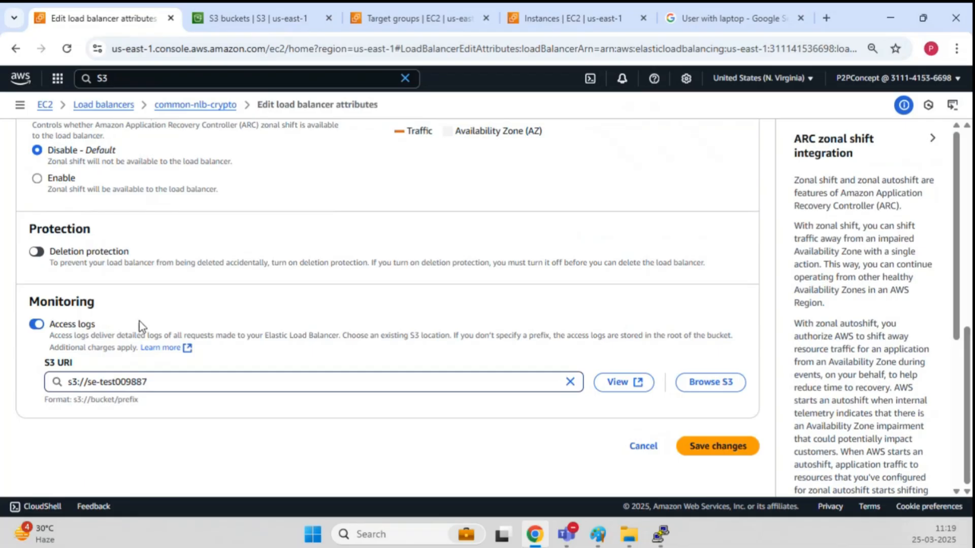
Try to save the load balancer attributes with access logs going to s3://se-test009887, and examine the response.
drag(152, 382, 87, 380)
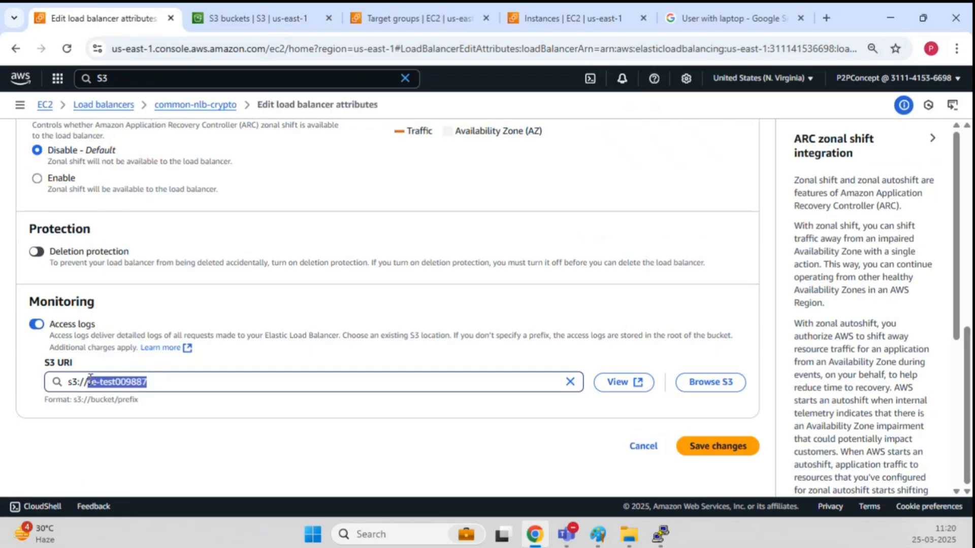
click(150, 452)
click(712, 453)
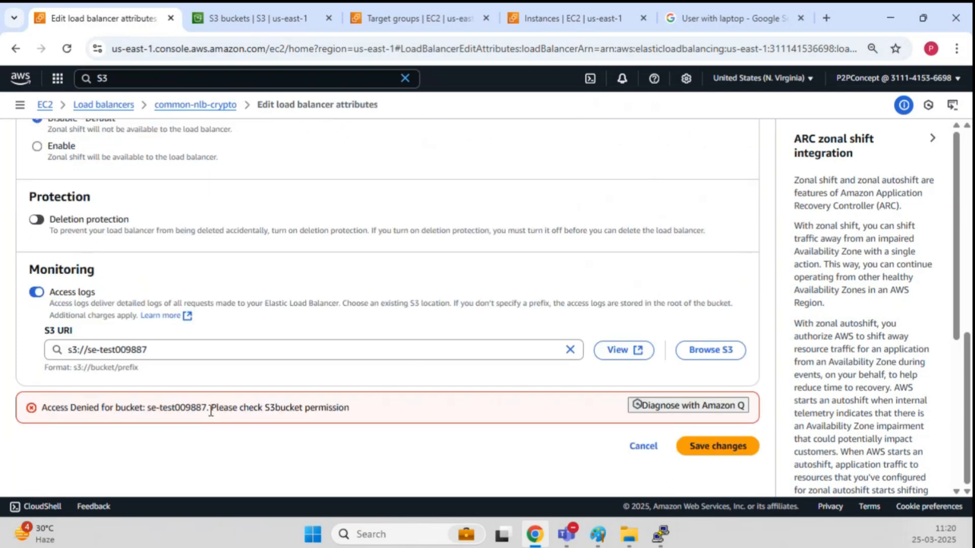
drag(209, 409, 352, 413)
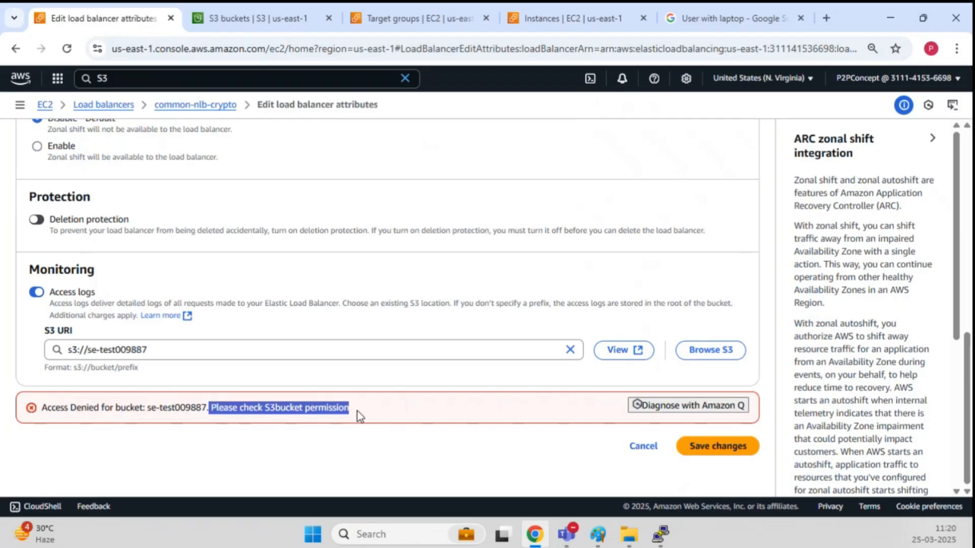
click(358, 411)
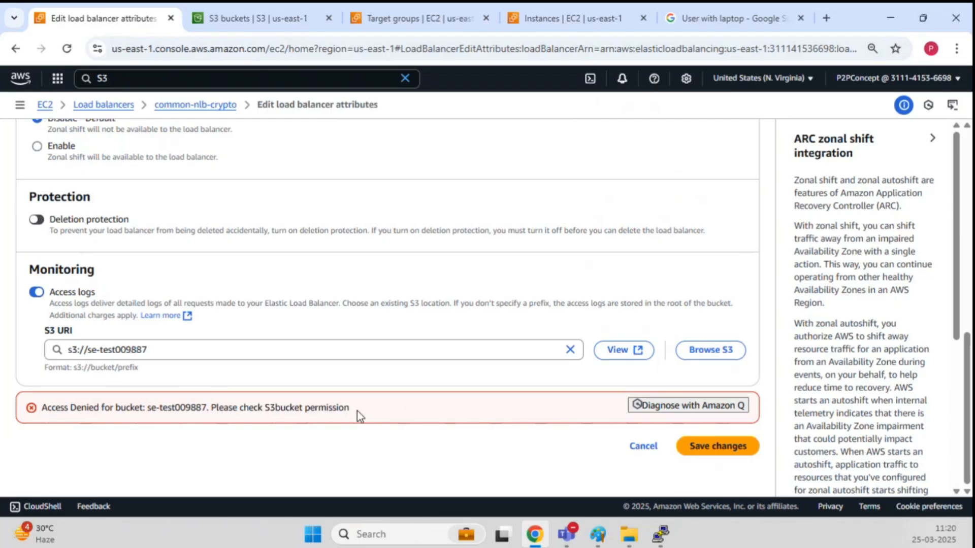
Examine the message about the se-test009887 bucket shown below the load balancer's access log settings.
drag(358, 411, 212, 412)
click(231, 430)
drag(308, 410, 373, 409)
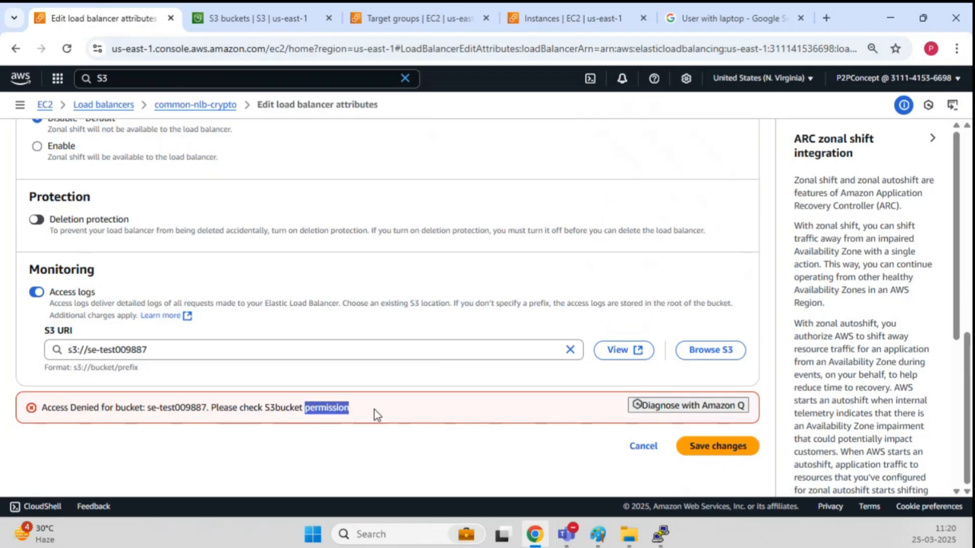
click(297, 416)
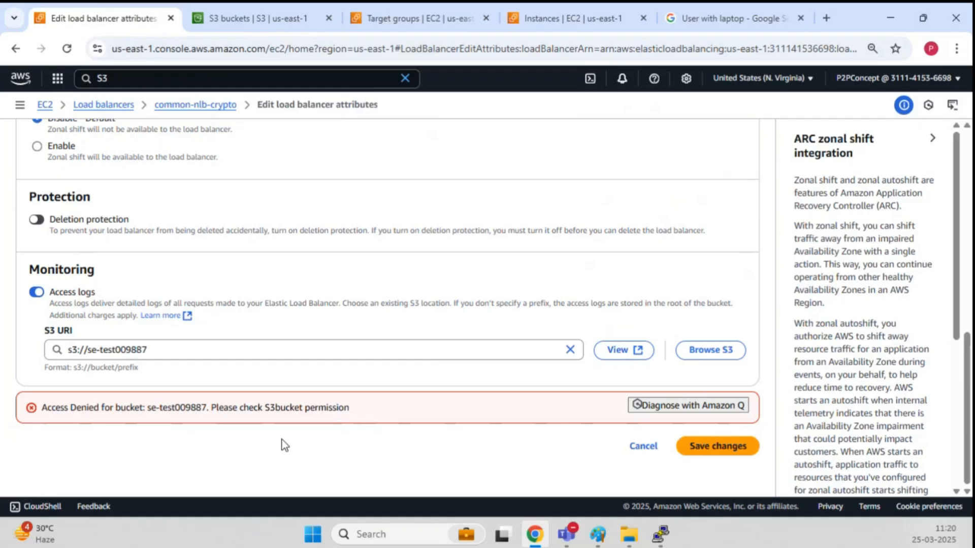
drag(269, 413, 346, 410)
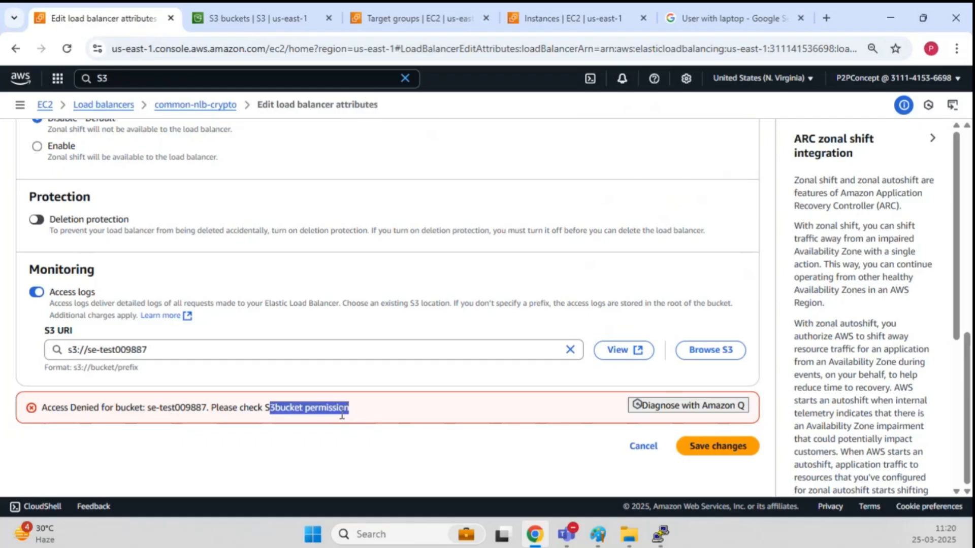
click(286, 418)
drag(320, 409, 365, 413)
click(266, 427)
drag(263, 407, 349, 410)
click(168, 428)
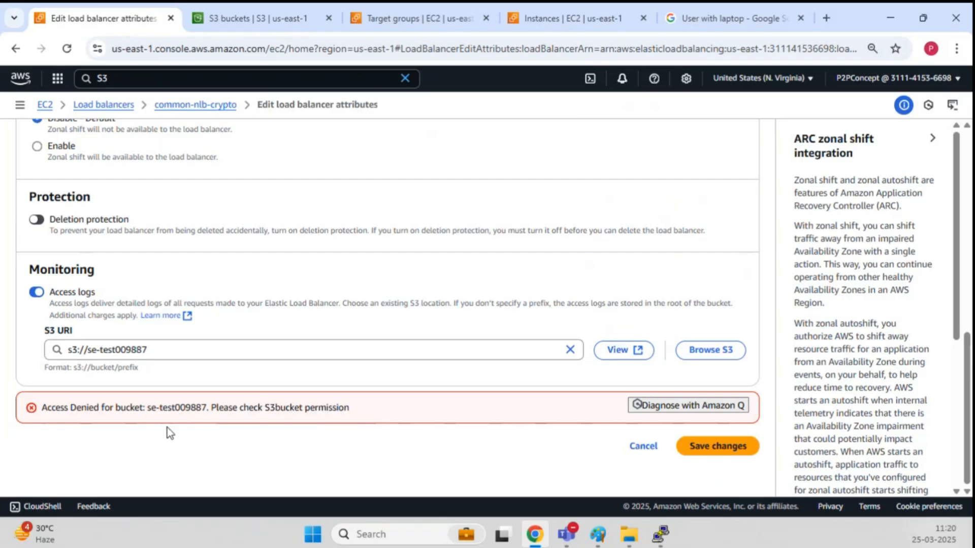
drag(349, 413, 247, 413)
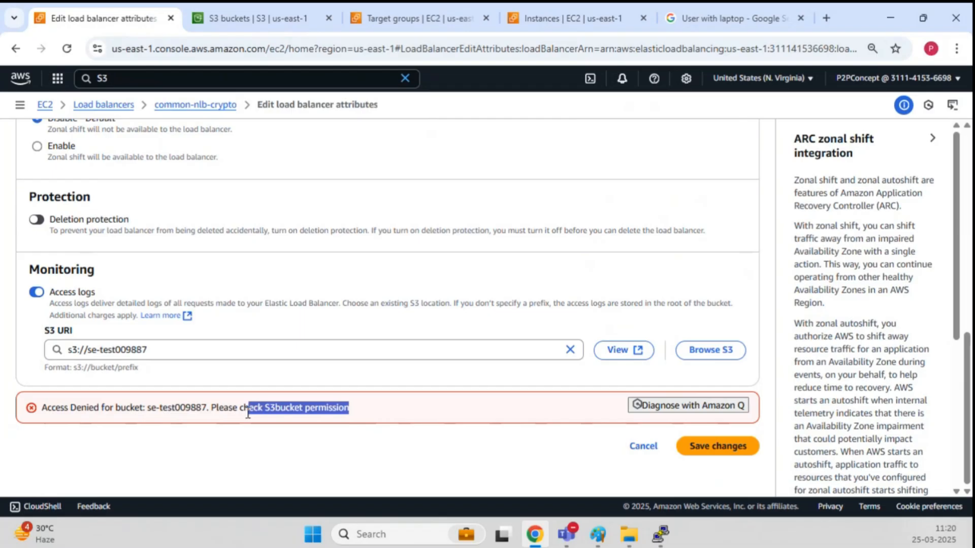
click(311, 437)
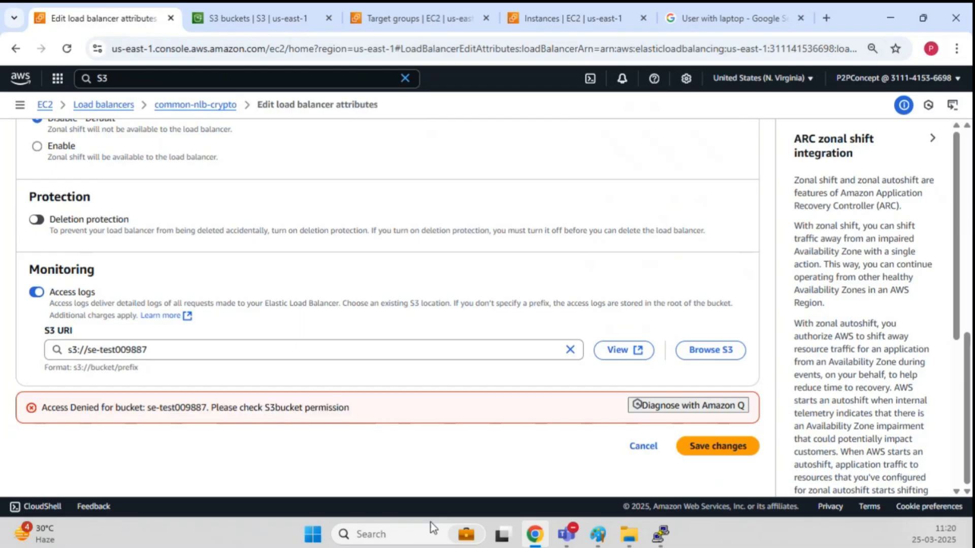
drag(350, 409, 181, 413)
click(273, 440)
Discard the unsaved load balancer attribute edits and review the current attributes of common-nlb-crypto.
click(655, 453)
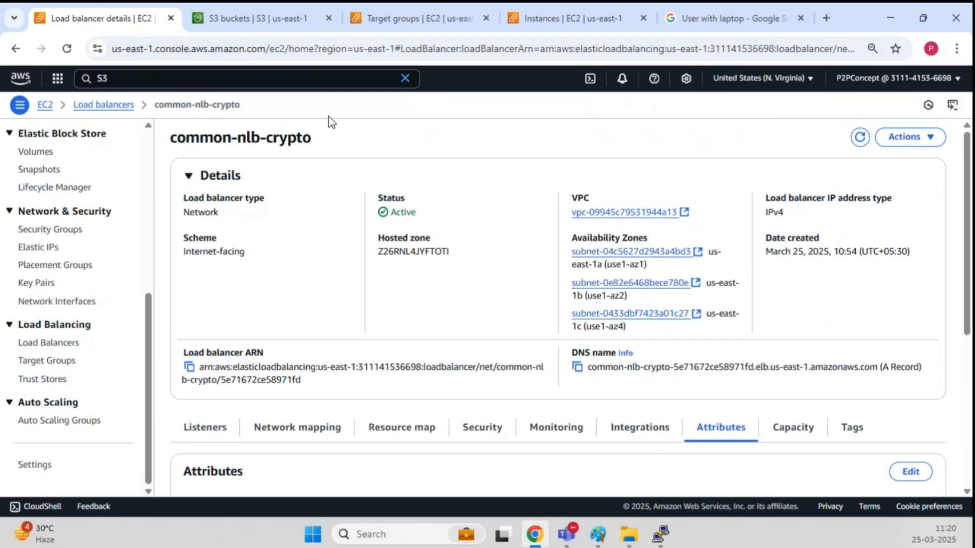
scroll(371, 189, down, 5)
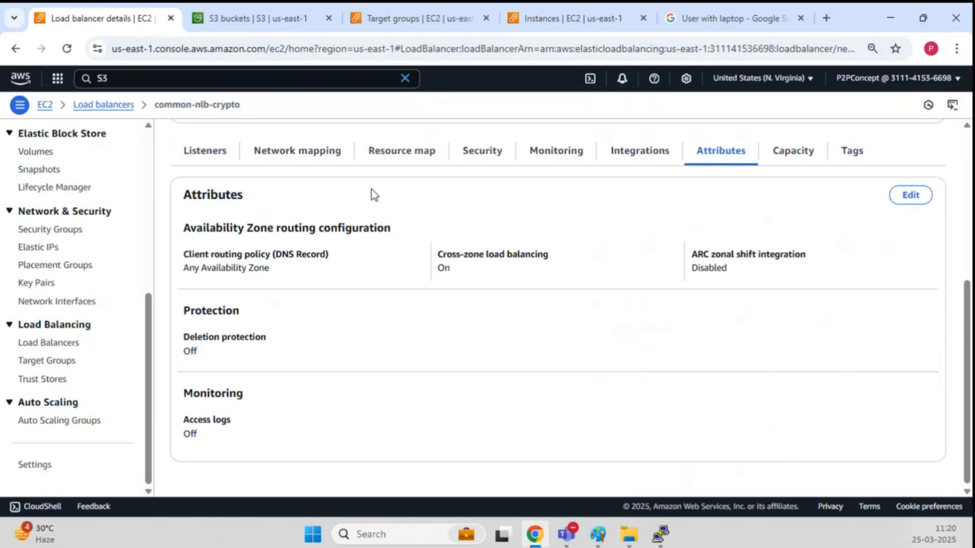
scroll(371, 189, up, 5)
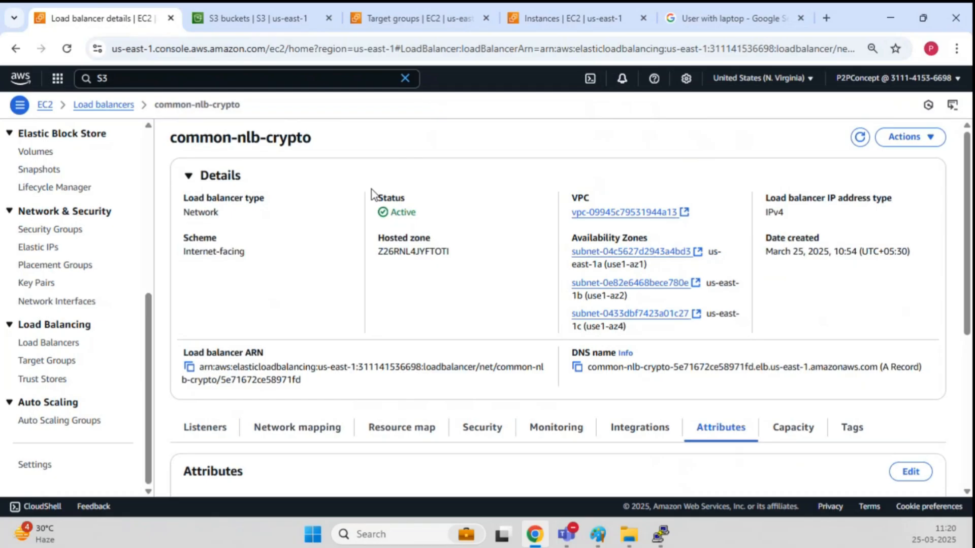
Delete the common-nlb-crypto load balancer from the load balancers list, giving the written consent "confirm".
click(413, 20)
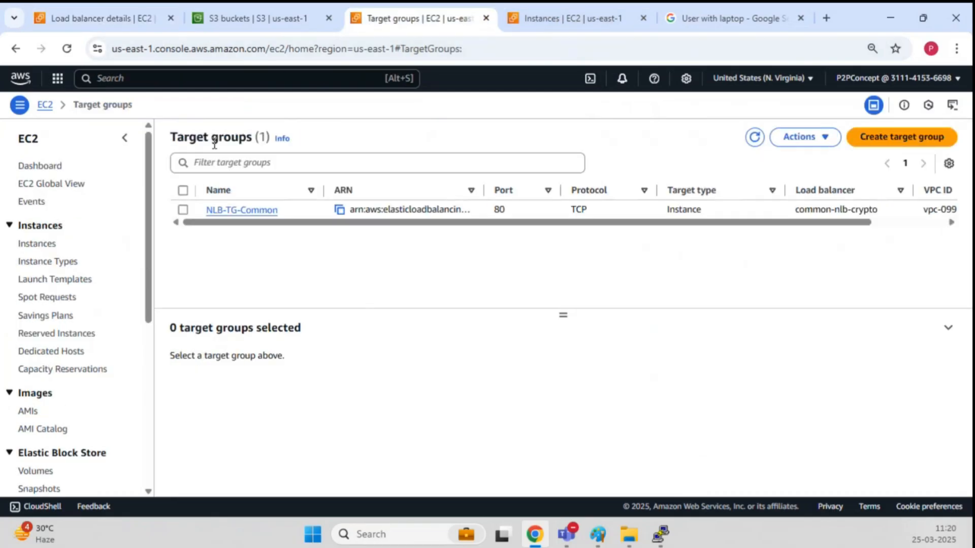
click(81, 23)
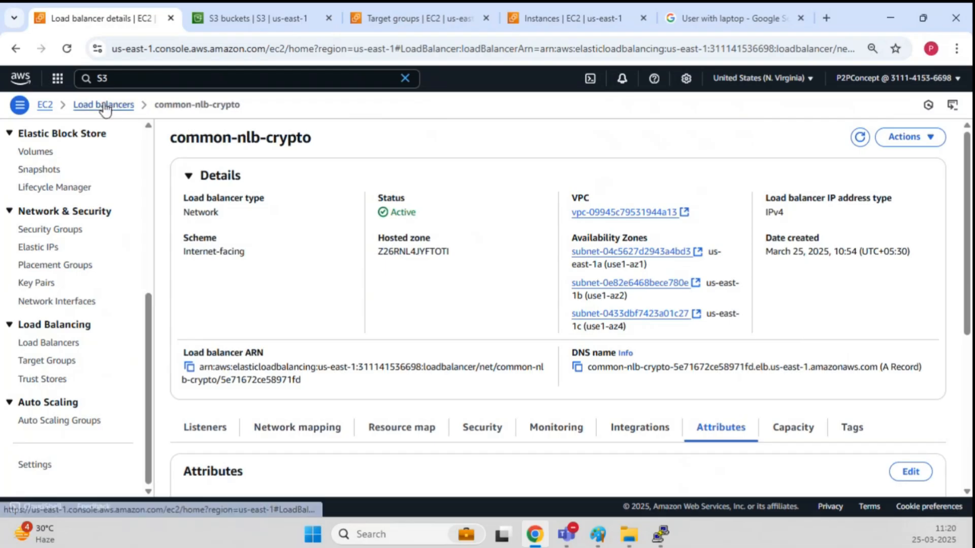
click(104, 104)
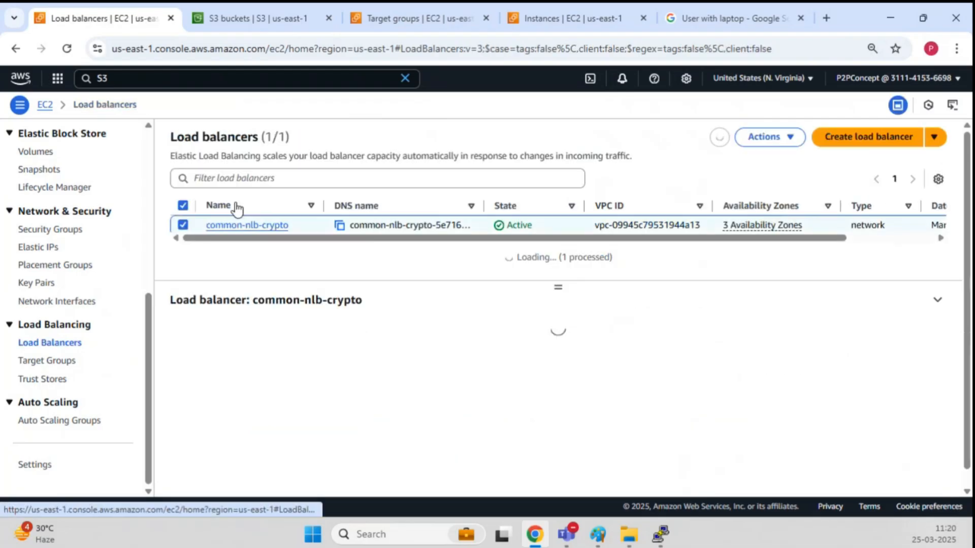
click(775, 137)
click(797, 304)
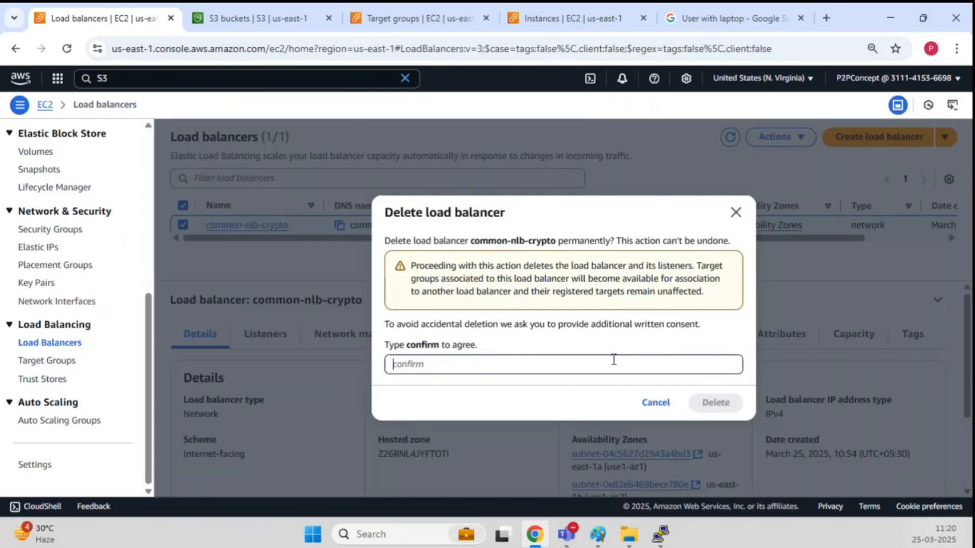
click(572, 362)
text(confirm)
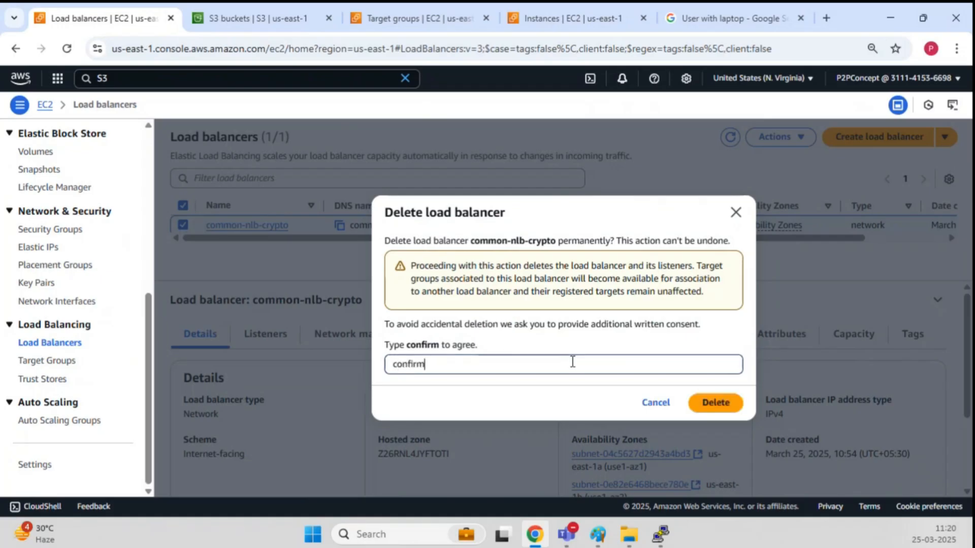
click(715, 403)
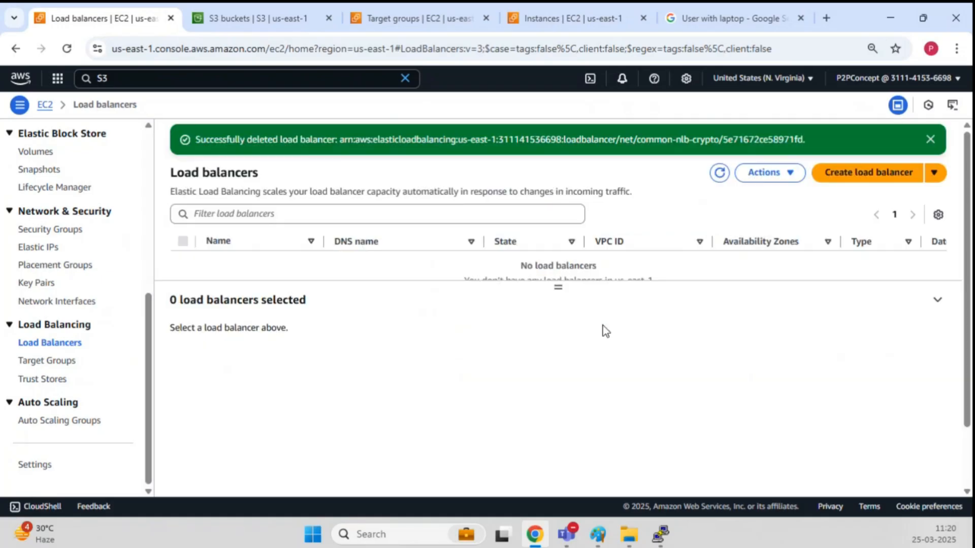
Delete the NLB-TG-Common target group and dismiss the notification.
click(398, 12)
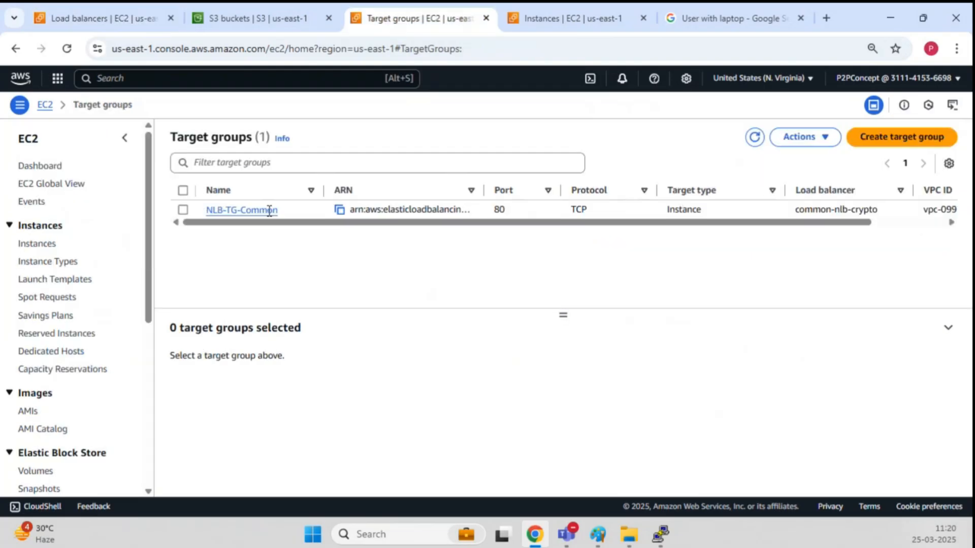
click(183, 209)
click(815, 146)
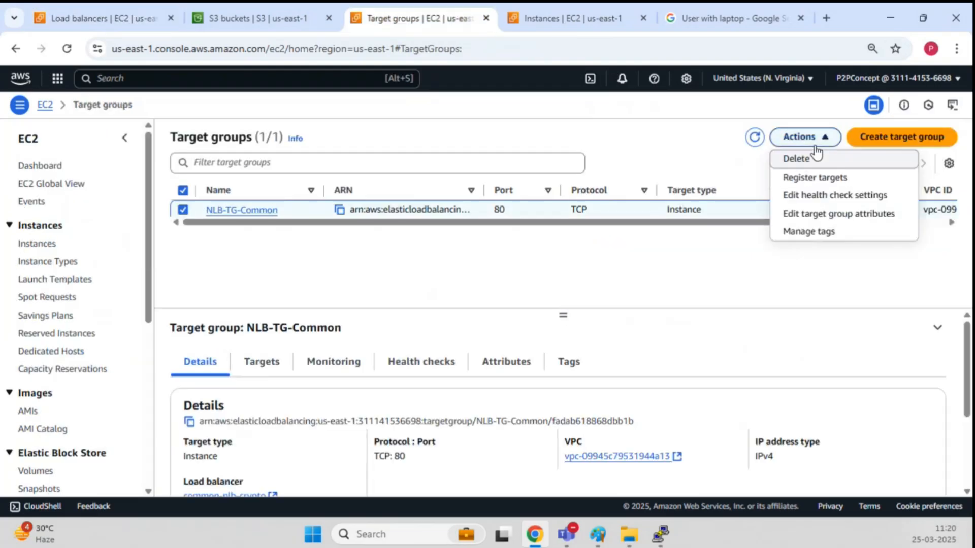
click(814, 166)
click(727, 388)
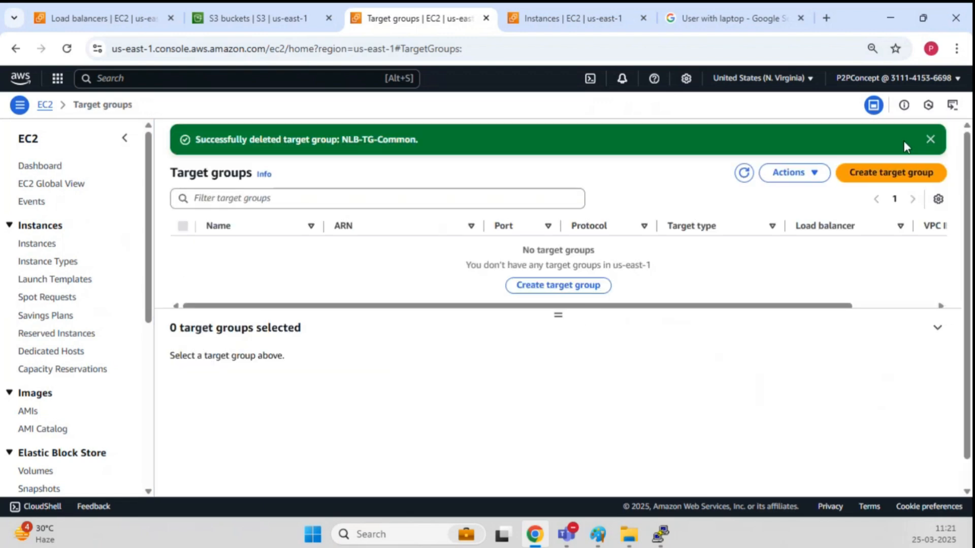
click(930, 139)
Terminate the Webserver-01 and Webserver-02 instances together, dismiss the notification and refresh the instances list.
click(572, 18)
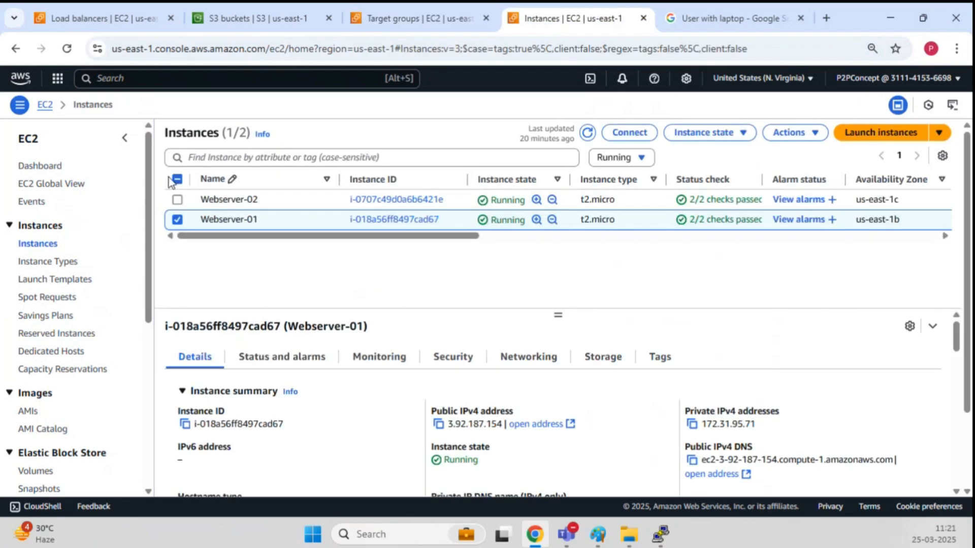
click(179, 202)
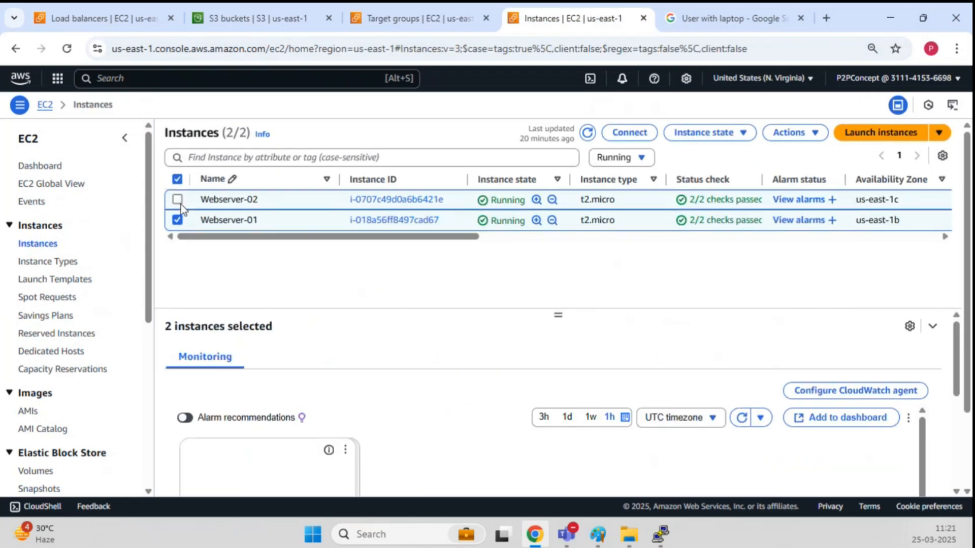
click(704, 136)
click(725, 230)
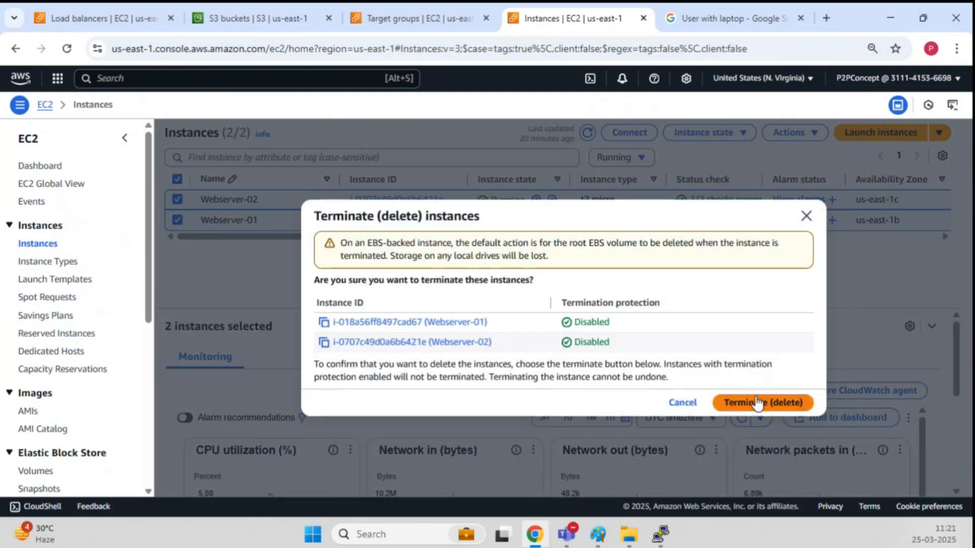
click(757, 402)
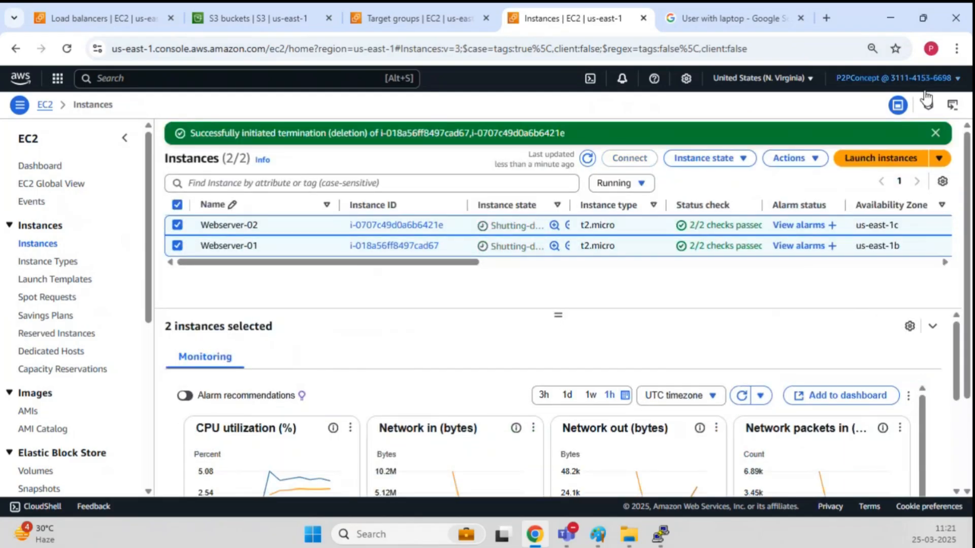
click(934, 133)
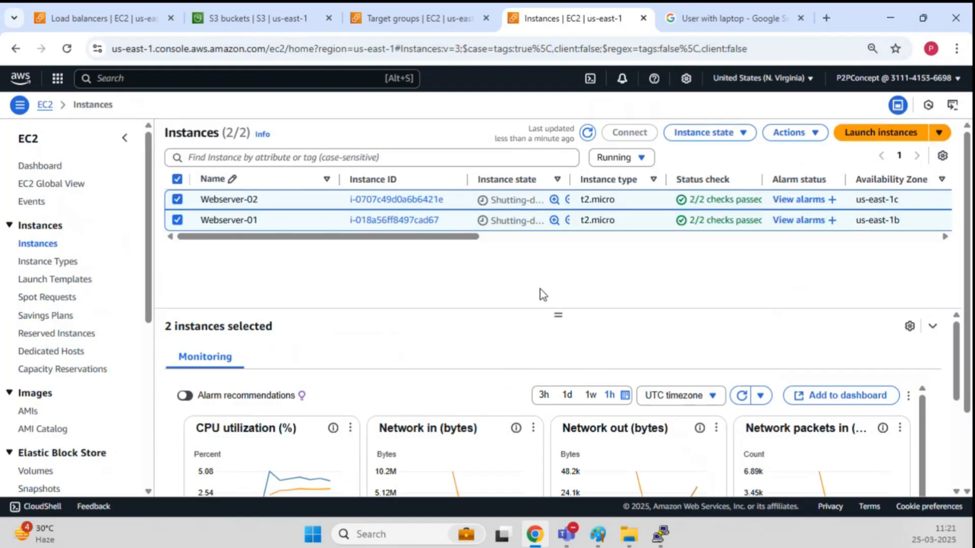
click(588, 132)
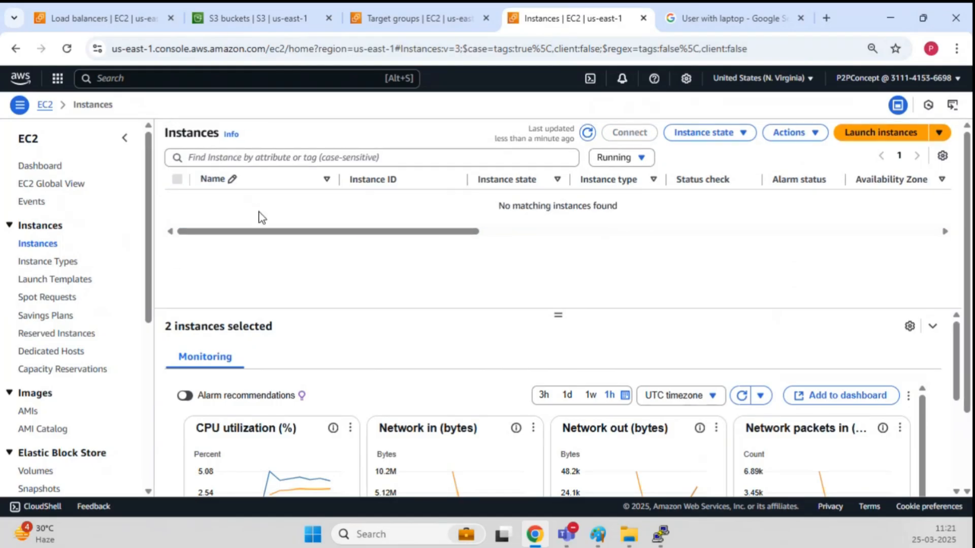